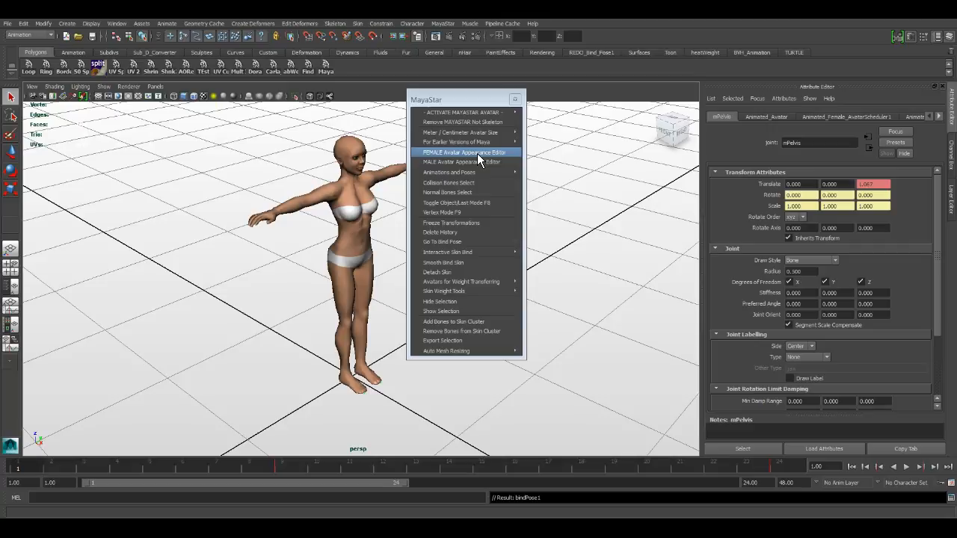
Step: Open the FEMALE Avatar Appearance Editor and arrange it and the MayaStar window on either side of the avatar
{"action": "left_click", "coordinate": [479, 195]}
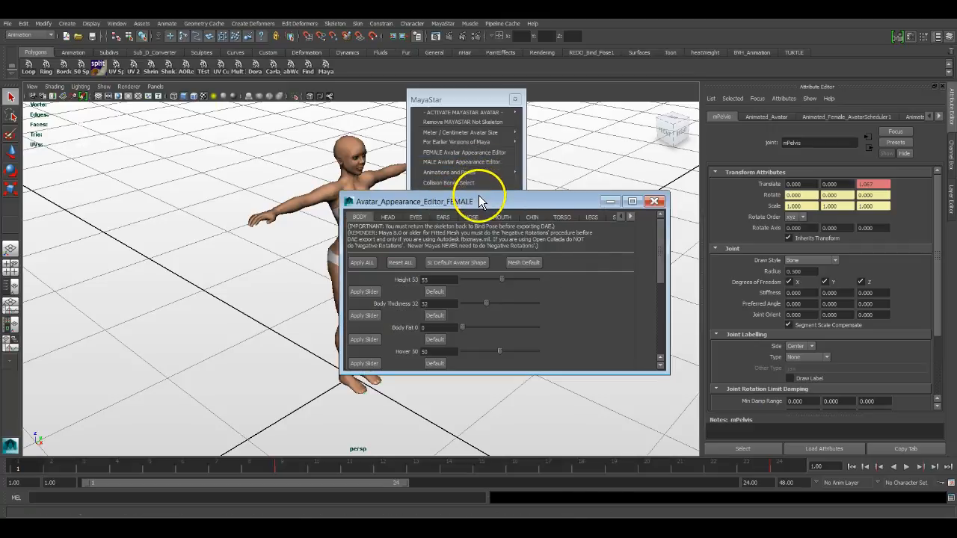
{"action": "left_click_drag", "start_coordinate": [483, 202], "coordinate": [545, 188]}
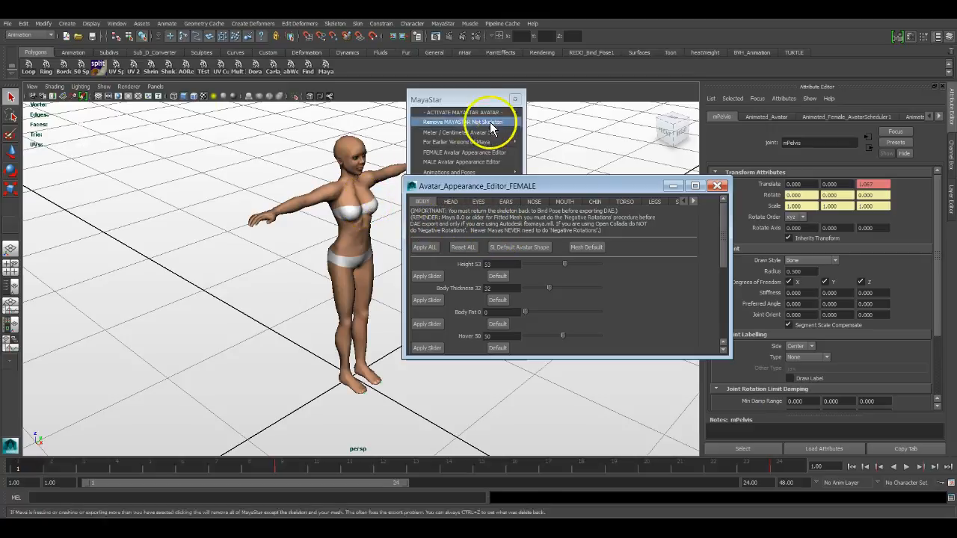
{"action": "left_click", "coordinate": [479, 98]}
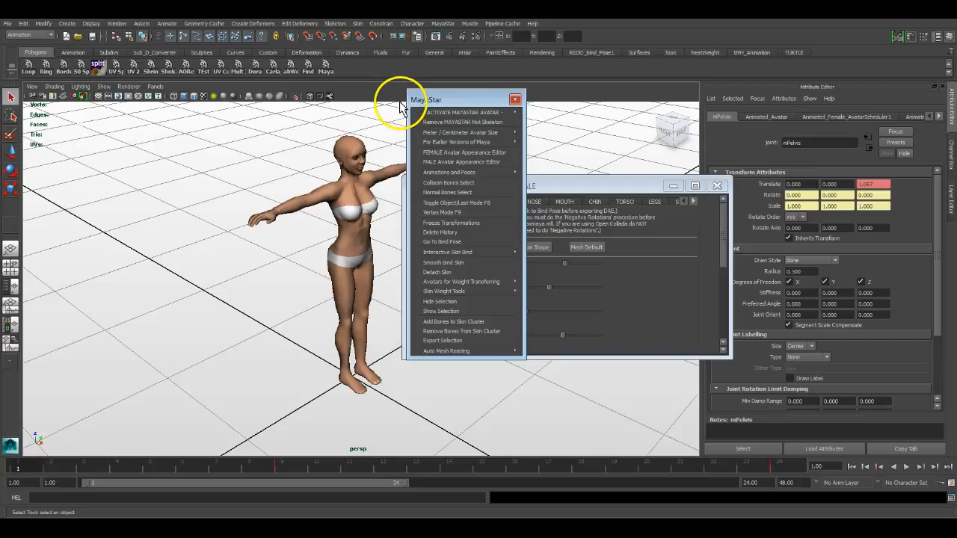
{"action": "left_click_drag", "start_coordinate": [461, 97], "coordinate": [154, 93]}
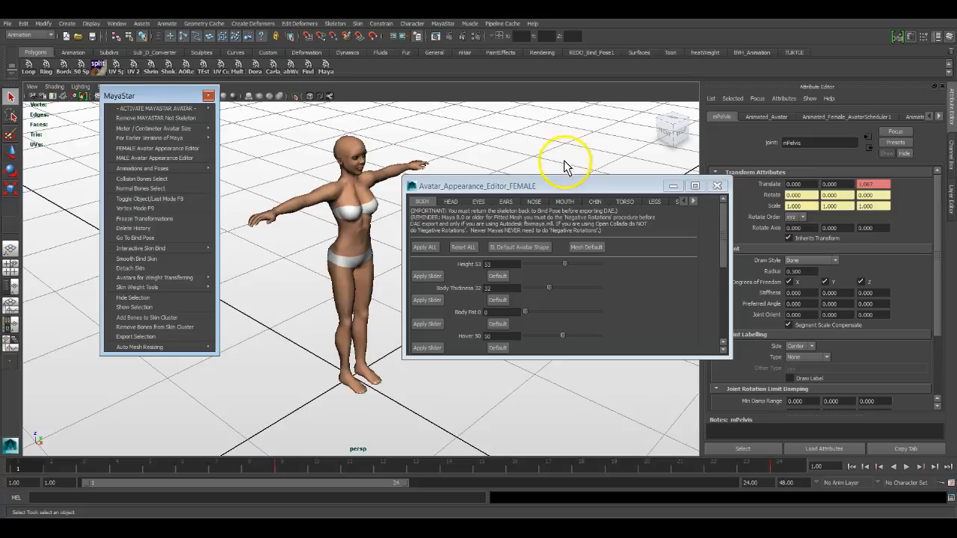
{"action": "left_click_drag", "start_coordinate": [555, 186], "coordinate": [631, 107]}
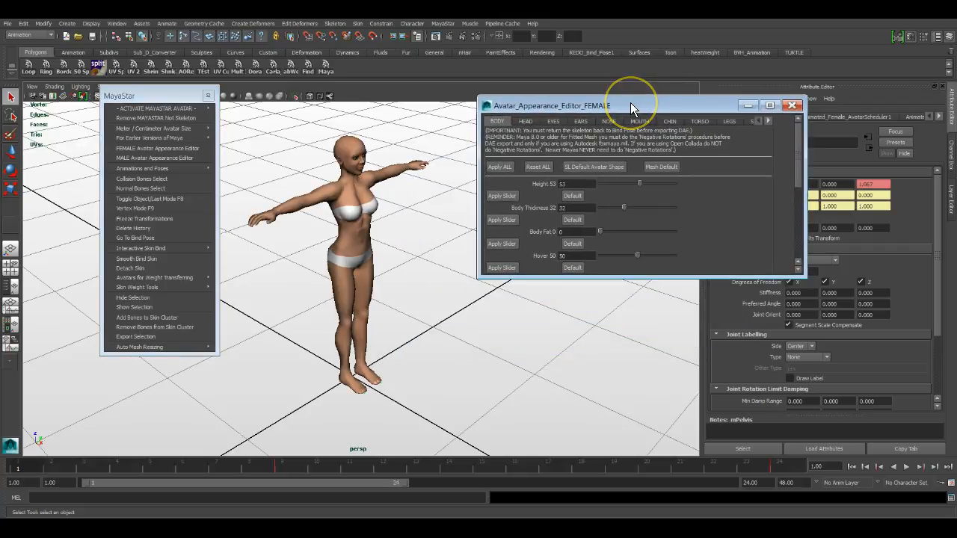
Step: Try a Height of 87 on the avatar, viewing it from the front, and raise the Height to 100
{"action": "left_click", "coordinate": [501, 167]}
{"action": "left_click", "coordinate": [641, 234]}
{"action": "left_click_drag", "start_coordinate": [640, 185], "coordinate": [665, 185]}
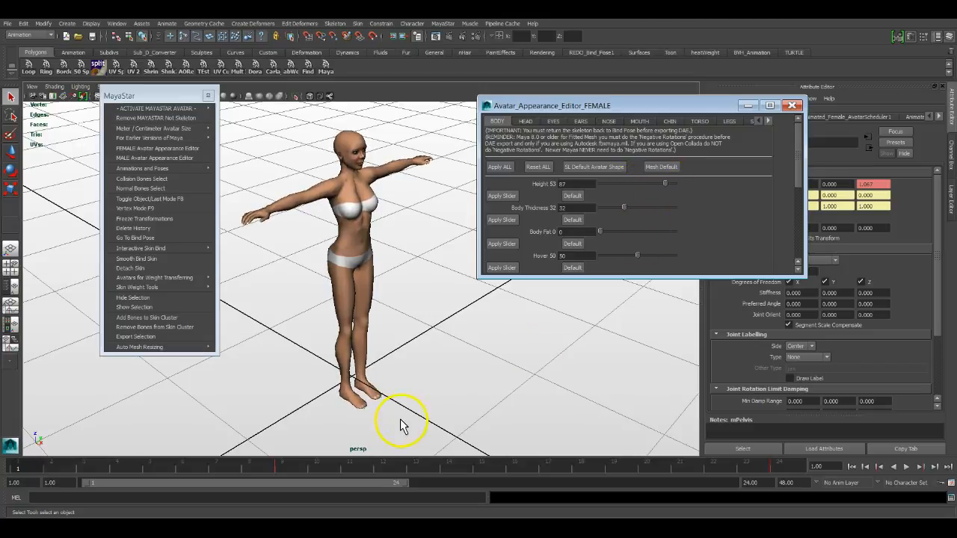
{"action": "left_click_drag", "start_coordinate": [398, 399], "coordinate": [352, 391], "text": "alt"}
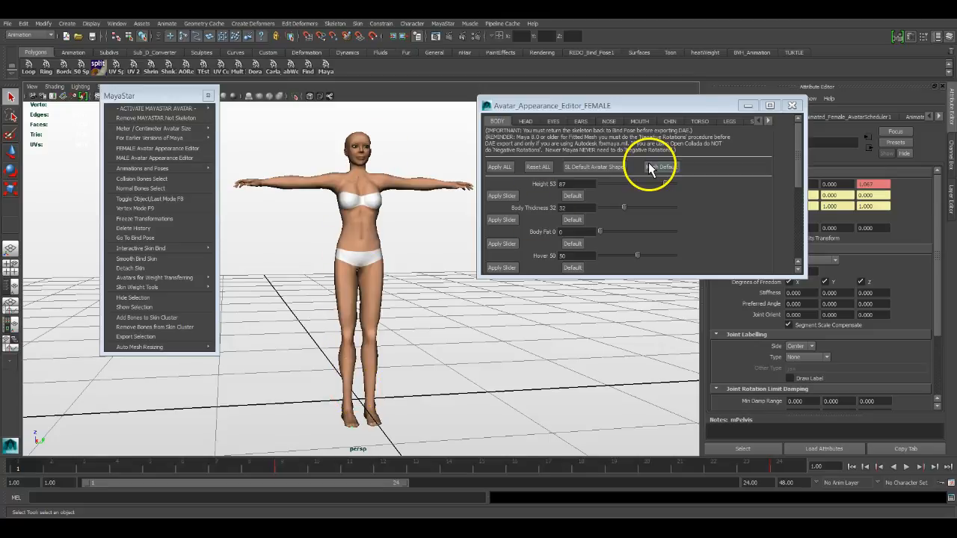
{"action": "left_click_drag", "start_coordinate": [664, 183], "coordinate": [701, 189]}
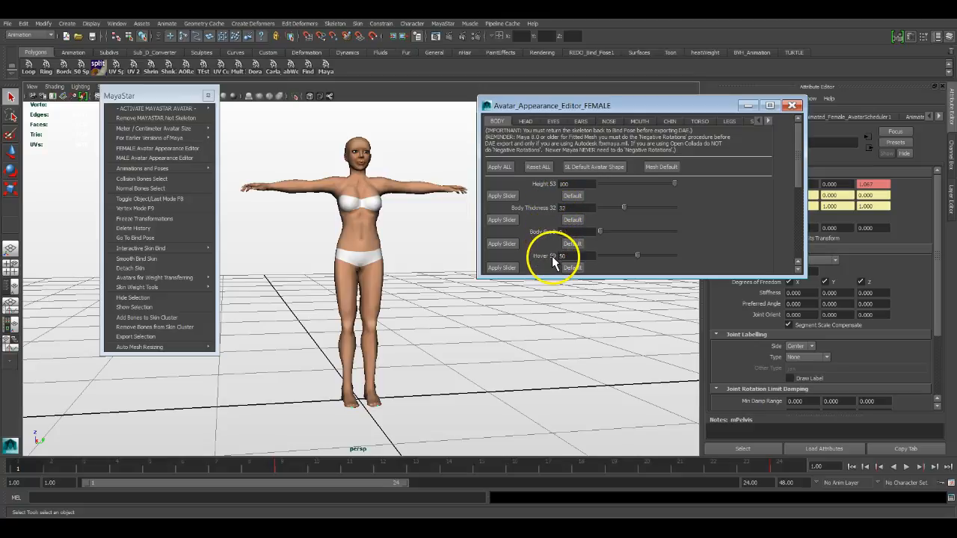
Step: Compare the avatar's Mesh Default and SL Default Avatar Shape by switching between them, ending on Mesh Default
{"action": "left_click", "coordinate": [662, 168]}
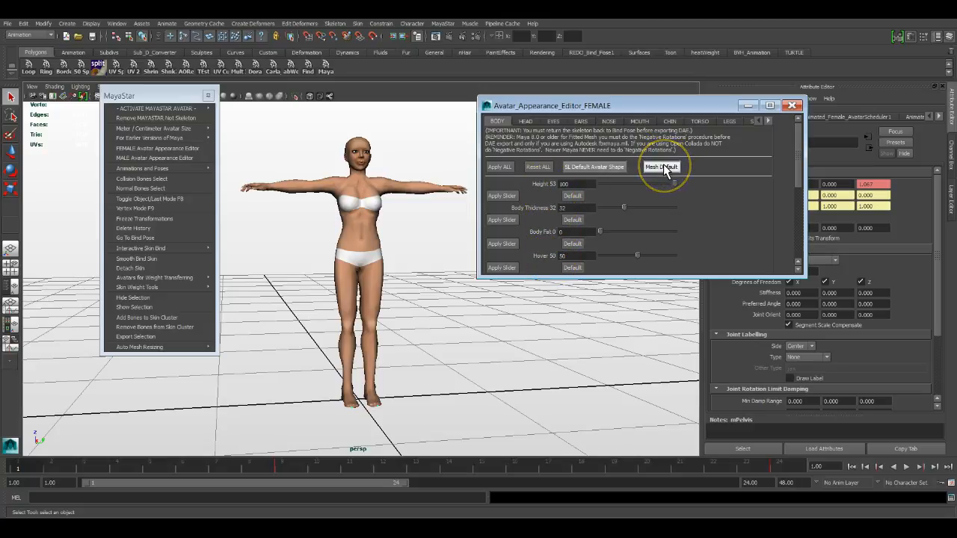
{"action": "left_click", "coordinate": [620, 167]}
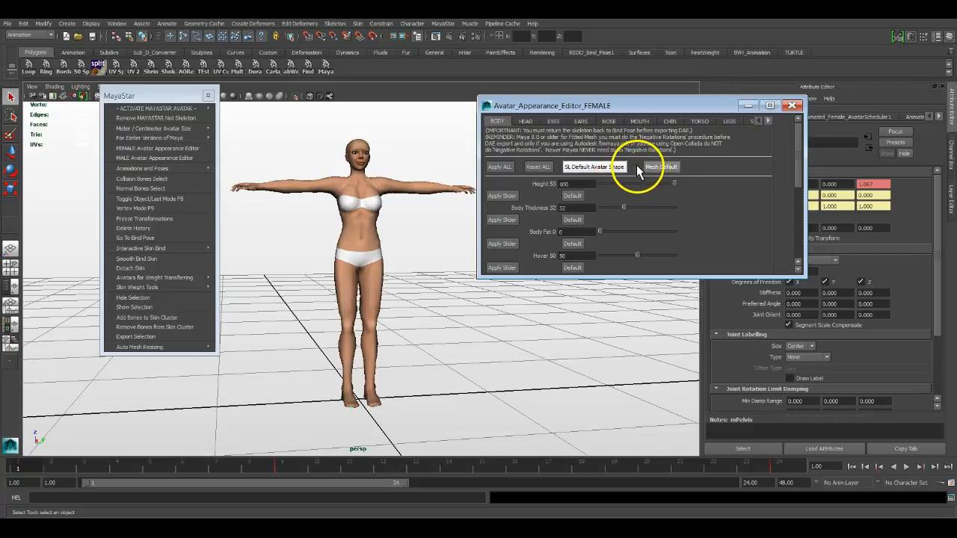
{"action": "left_click", "coordinate": [649, 167]}
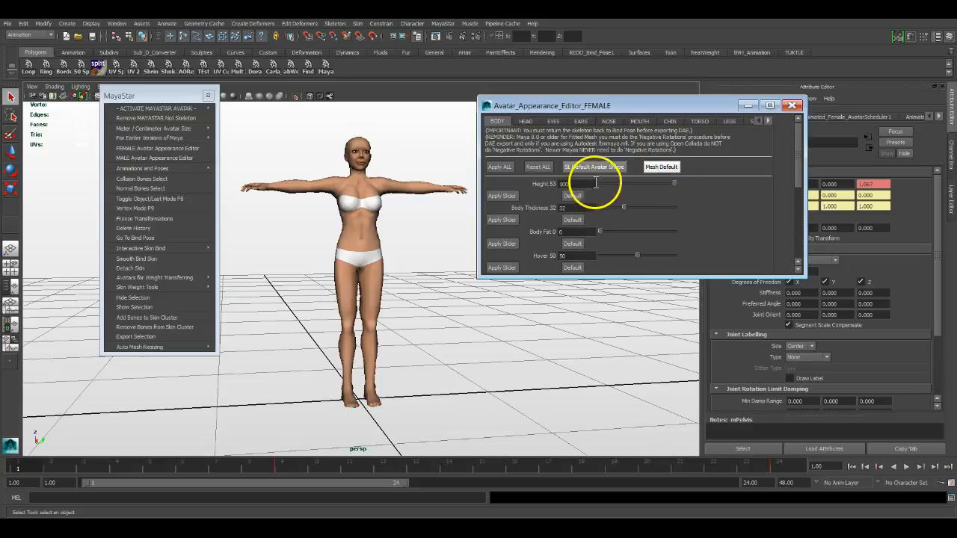
{"action": "left_click", "coordinate": [603, 169]}
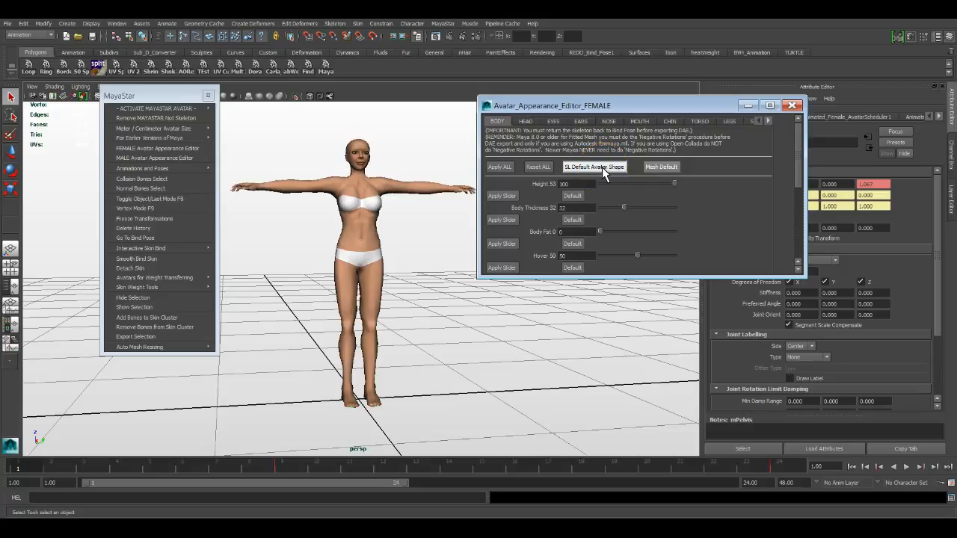
{"action": "left_click", "coordinate": [655, 168]}
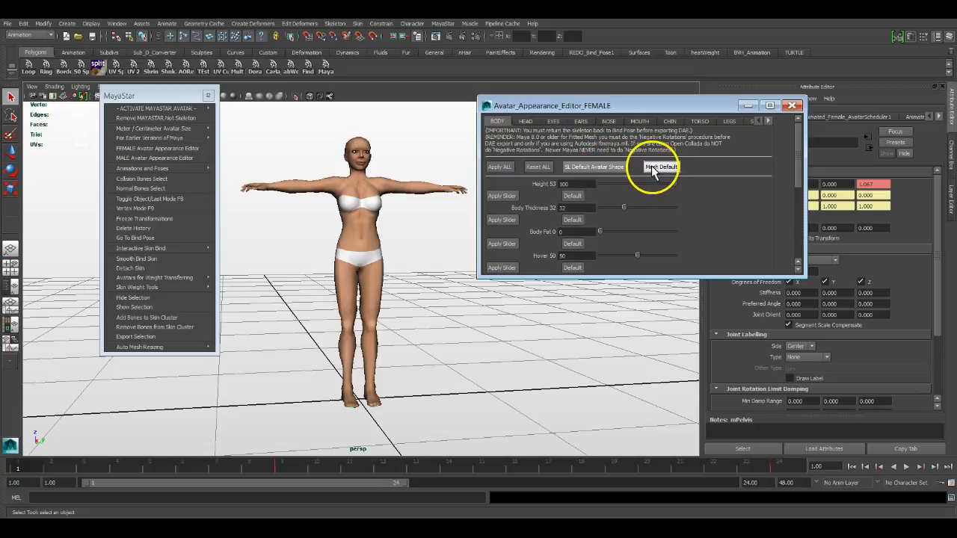
Step: Look through the appearance categories, including eyes, ears, chin and torso, and finish on the torso settings
{"action": "left_click", "coordinate": [541, 121]}
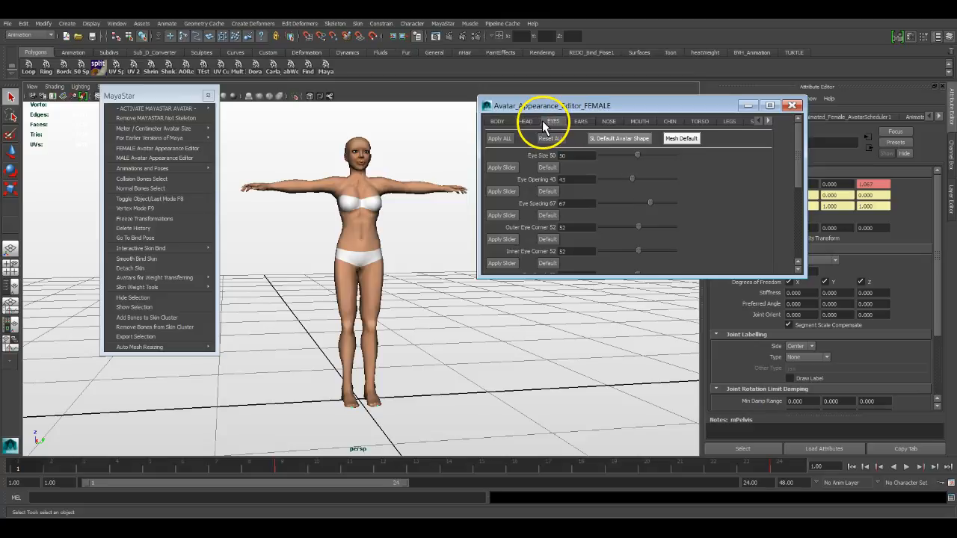
{"action": "left_click", "coordinate": [580, 122]}
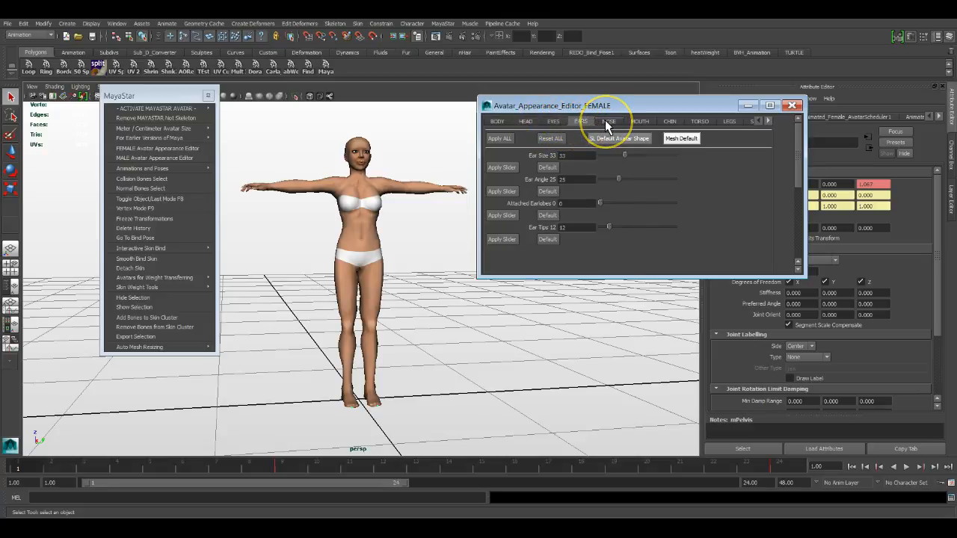
{"action": "left_click", "coordinate": [608, 122]}
{"action": "left_click", "coordinate": [667, 122]}
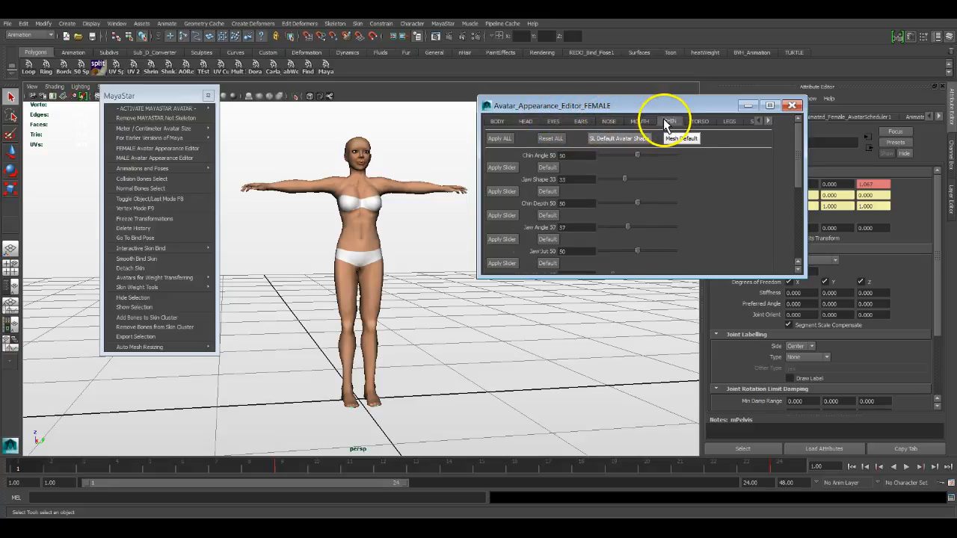
{"action": "left_click", "coordinate": [701, 122]}
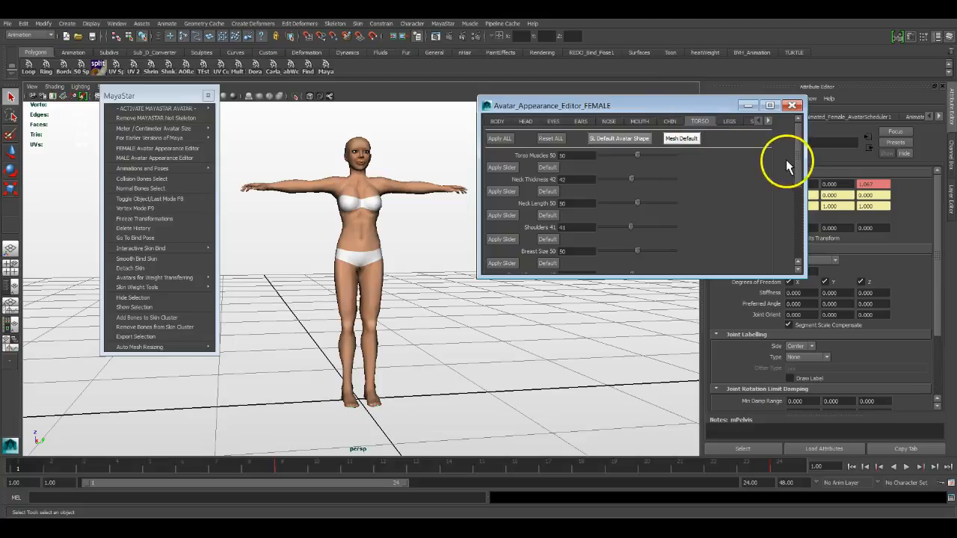
{"action": "left_click", "coordinate": [769, 121]}
{"action": "left_click", "coordinate": [769, 121]}
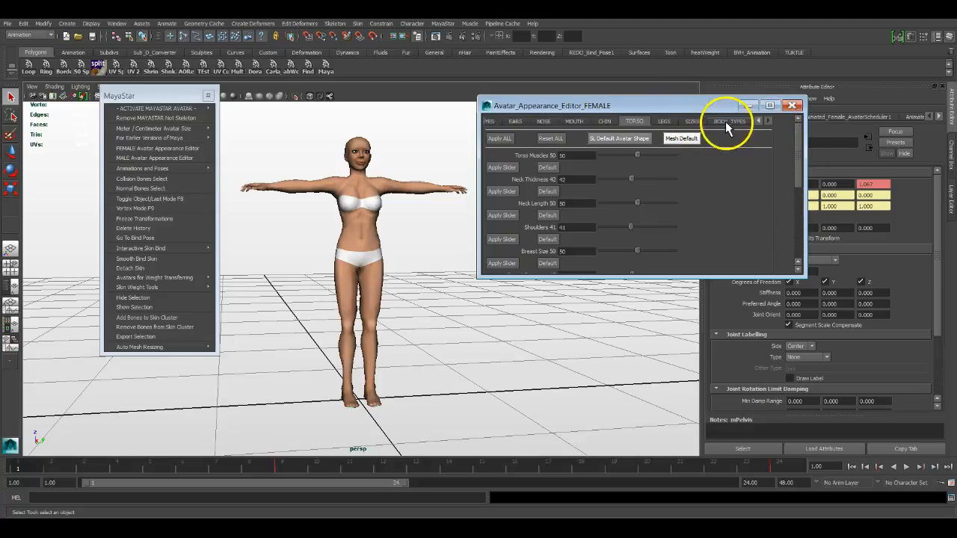
{"action": "left_click", "coordinate": [665, 123]}
{"action": "left_click", "coordinate": [632, 123]}
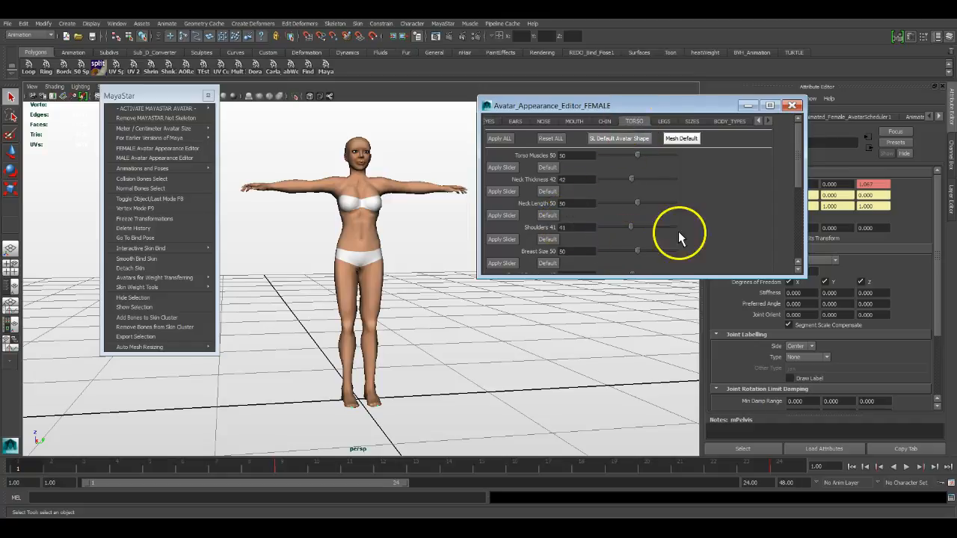
Step: Restore the default Arm Length on the avatar, and return the avatar to Mesh Default
{"action": "left_click_drag", "start_coordinate": [796, 155], "coordinate": [708, 230]}
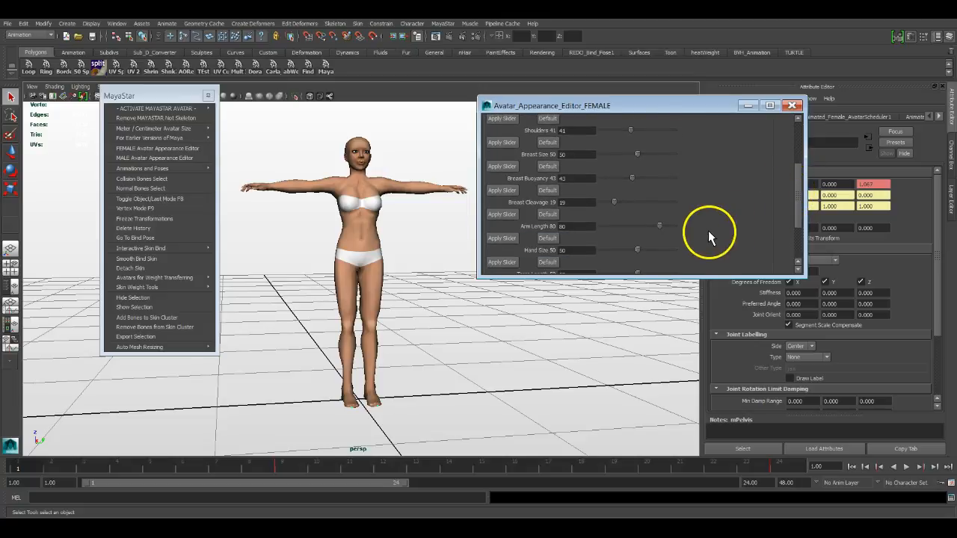
{"action": "left_click", "coordinate": [550, 239]}
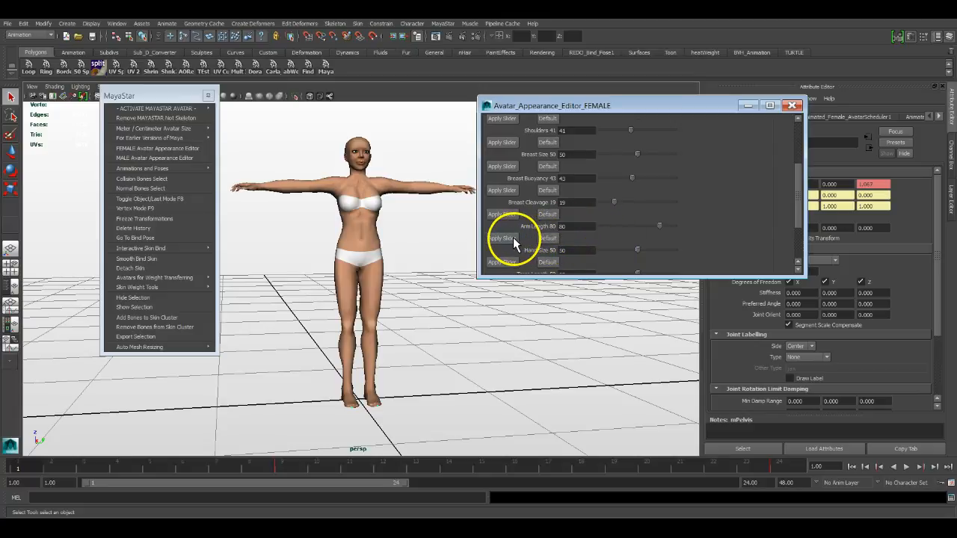
{"action": "left_click_drag", "start_coordinate": [797, 190], "coordinate": [799, 152]}
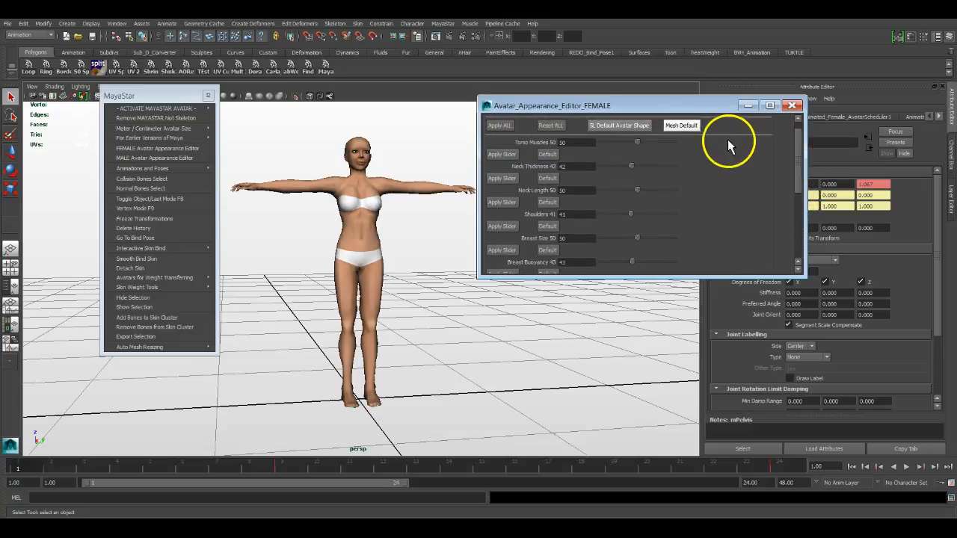
{"action": "left_click", "coordinate": [696, 127]}
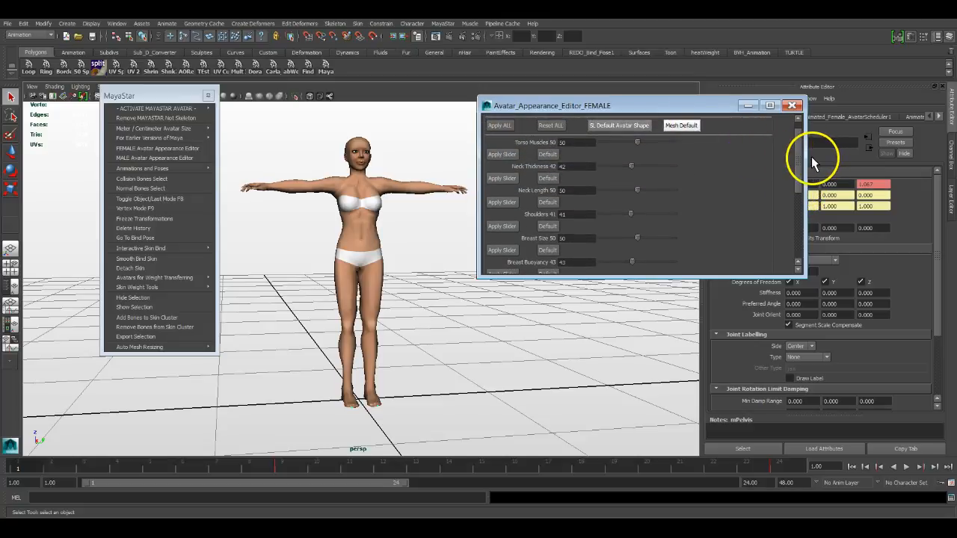
Step: Review the torso's Arm Length setting and compare the SL Default Avatar Shape with Mesh Default
{"action": "left_click_drag", "start_coordinate": [799, 164], "coordinate": [795, 203]}
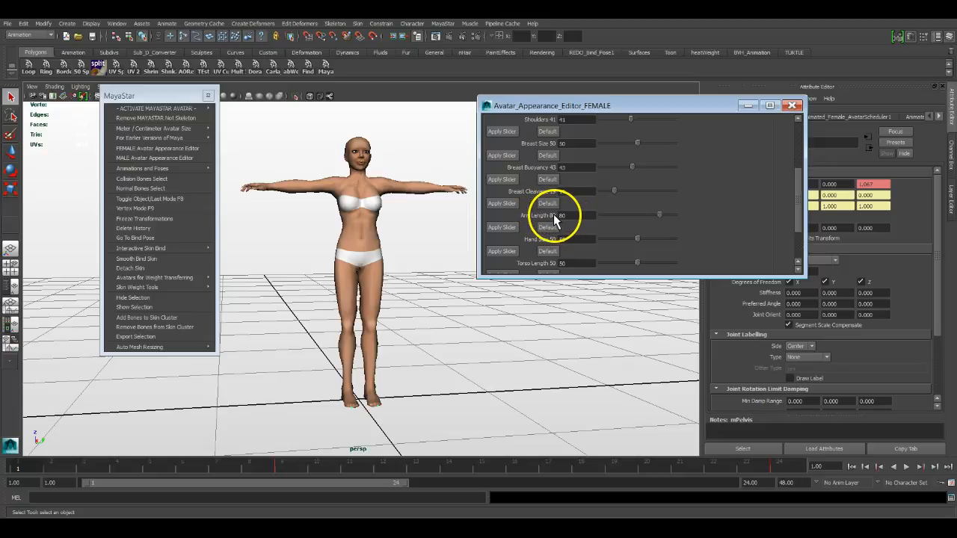
{"action": "left_click_drag", "start_coordinate": [798, 201], "coordinate": [798, 158]}
{"action": "left_click", "coordinate": [619, 139]}
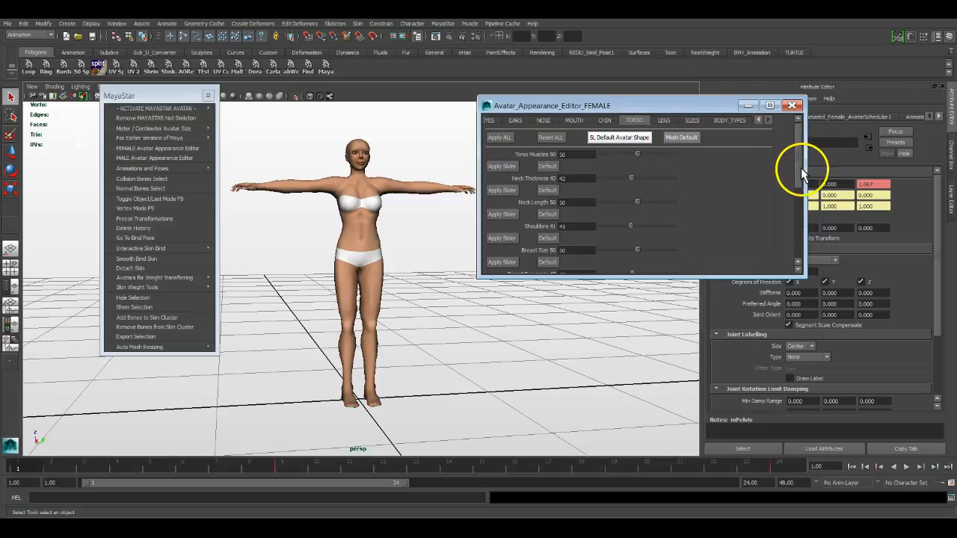
{"action": "mouse_move", "coordinate": [800, 169]}
{"action": "left_mouse_down"}
{"action": "mouse_move", "coordinate": [796, 213]}
{"action": "mouse_move", "coordinate": [795, 168]}
{"action": "left_mouse_up"}
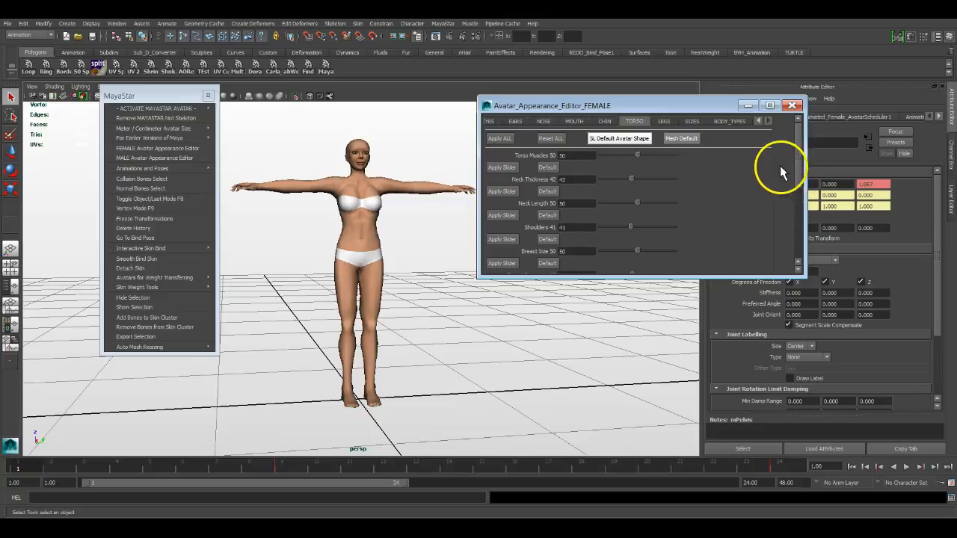
{"action": "left_click", "coordinate": [680, 138]}
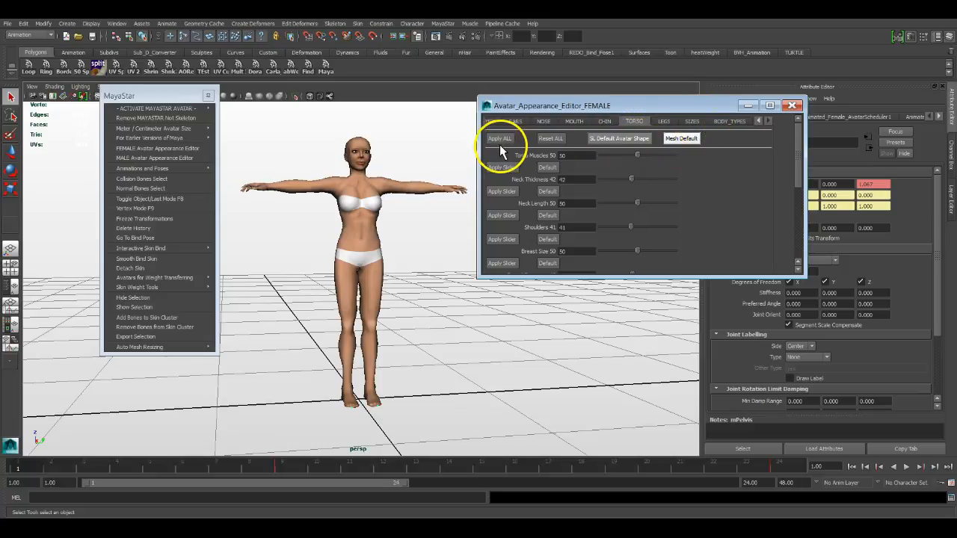
Step: Load the SL Default Avatar Shape, set Torso Muscles to 100 and apply all slider values to the avatar
{"action": "left_click", "coordinate": [549, 139]}
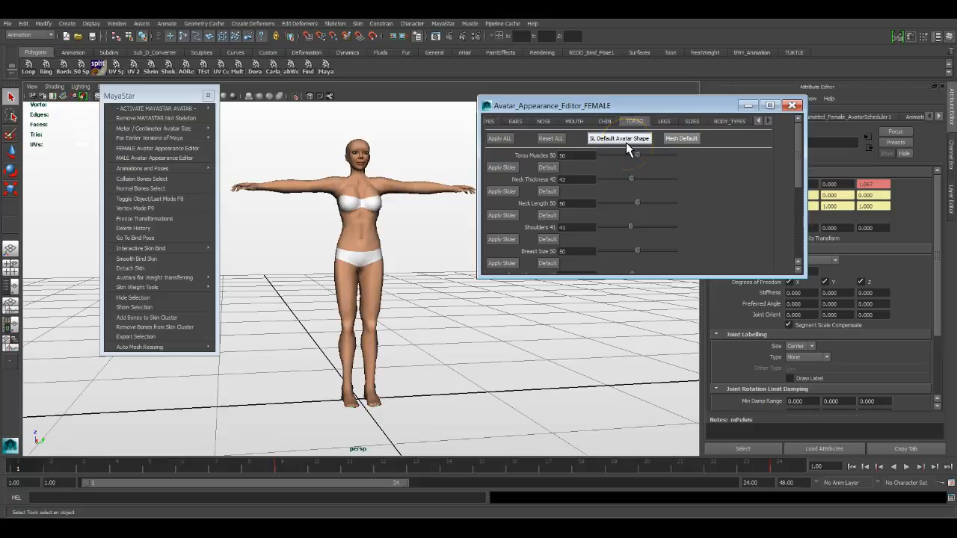
{"action": "left_click", "coordinate": [507, 141]}
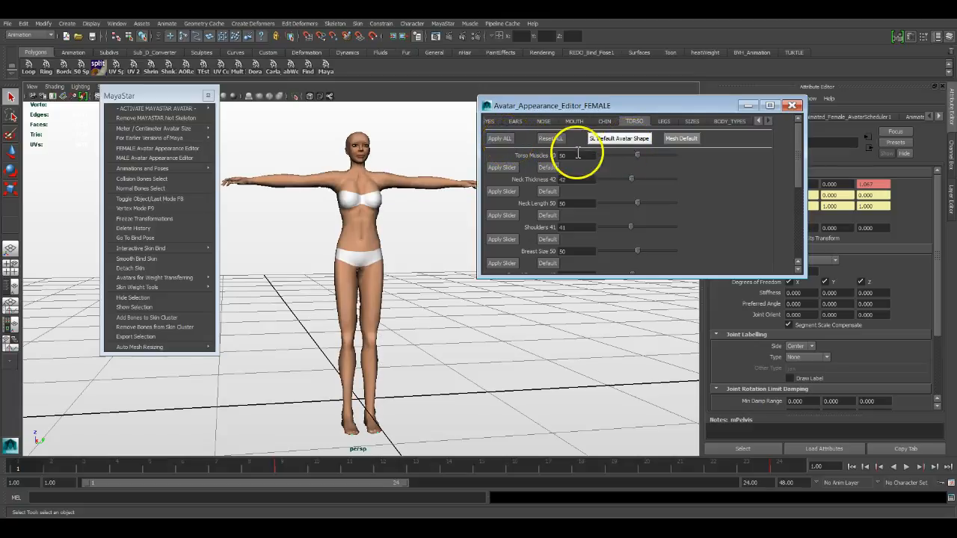
{"action": "left_click_drag", "start_coordinate": [638, 155], "coordinate": [684, 155]}
{"action": "left_click", "coordinate": [499, 139]}
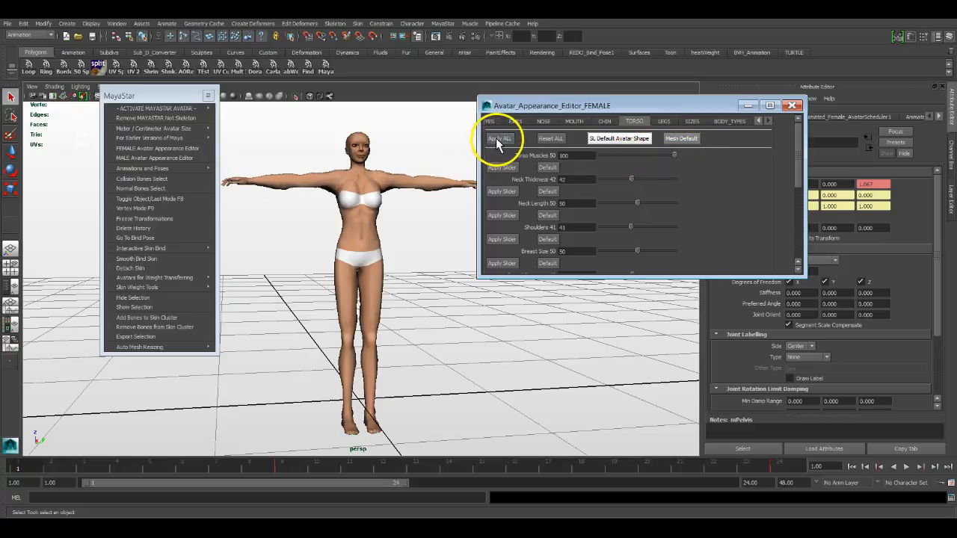
{"action": "left_click", "coordinate": [540, 166]}
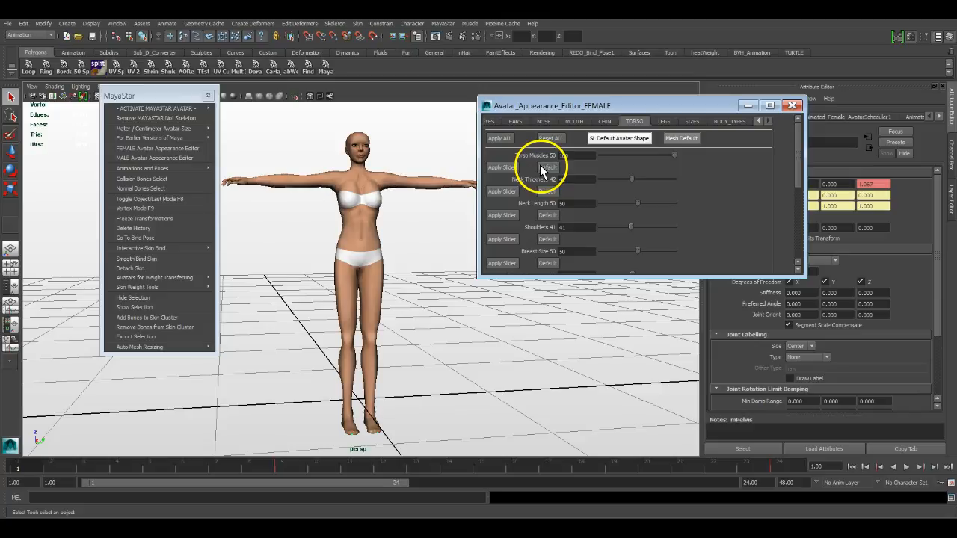
{"action": "left_click", "coordinate": [515, 166]}
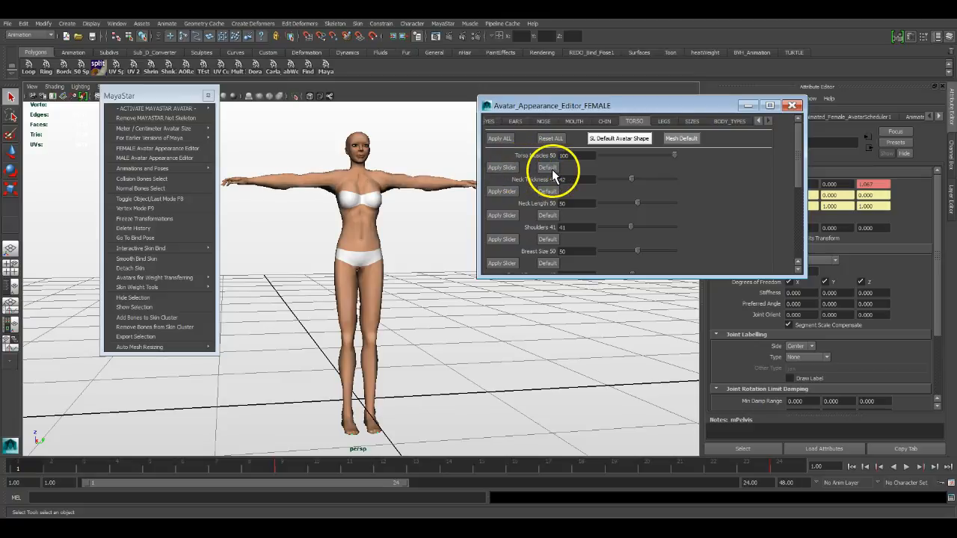
Step: Demonstrate applying and resetting all slider values on the avatar, leaving its shape reset
{"action": "left_click", "coordinate": [506, 139]}
{"action": "left_click", "coordinate": [544, 139]}
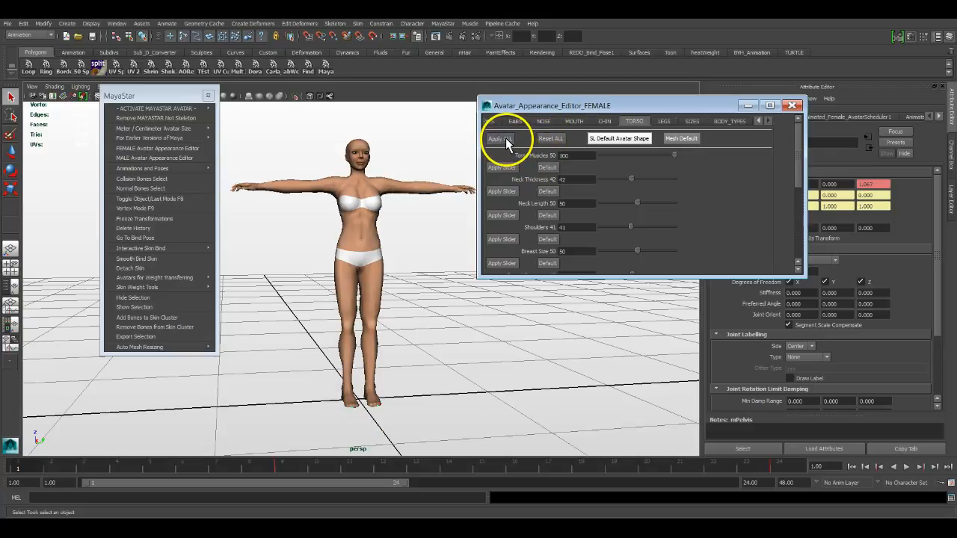
{"action": "left_click", "coordinate": [506, 139]}
{"action": "left_click", "coordinate": [551, 139]}
{"action": "left_click", "coordinate": [511, 165]}
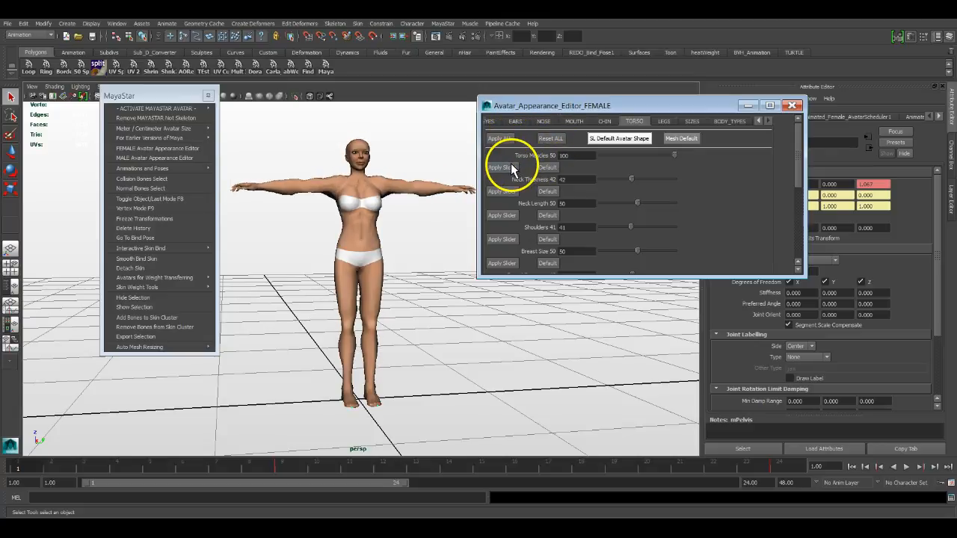
{"action": "left_click", "coordinate": [540, 169]}
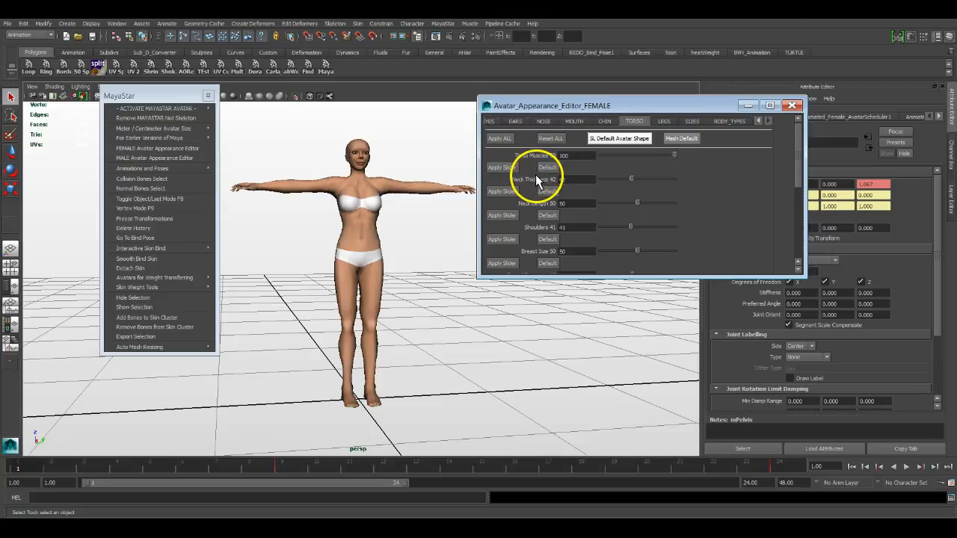
Step: Preview the five standard female sizes on the avatar in descending order, from Female Large to Female Extra Extra Small
{"action": "left_click", "coordinate": [689, 122]}
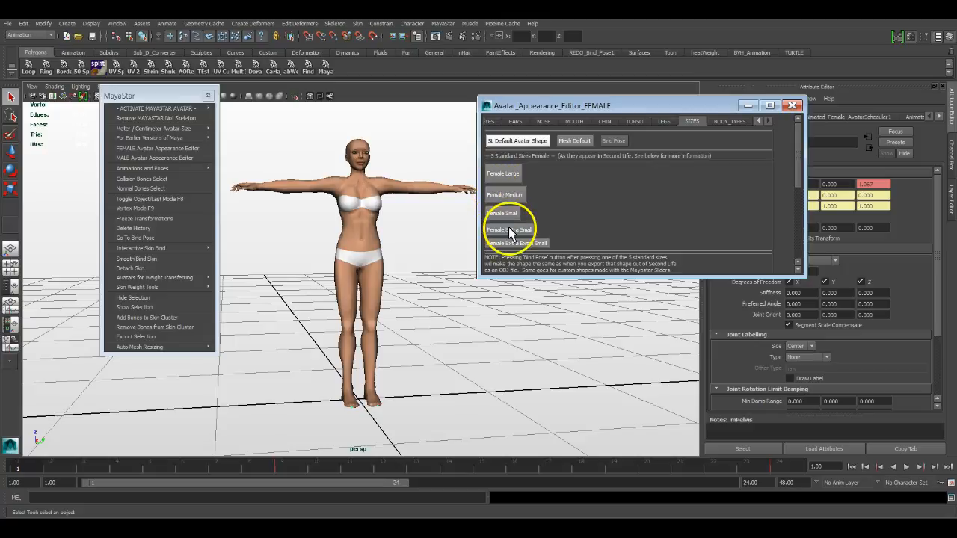
{"action": "left_click", "coordinate": [512, 175]}
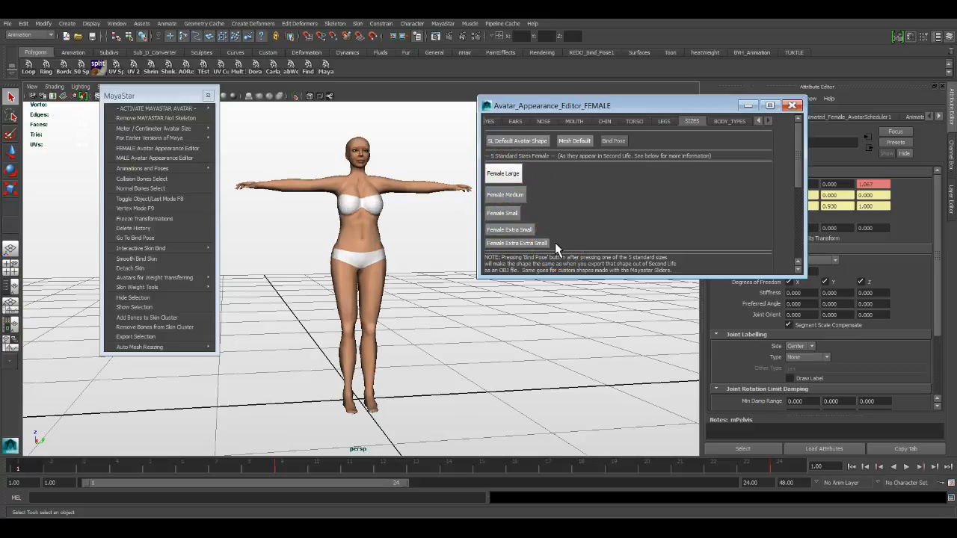
{"action": "left_click", "coordinate": [495, 195]}
{"action": "left_click", "coordinate": [501, 214]}
{"action": "left_click", "coordinate": [508, 229]}
{"action": "left_click", "coordinate": [514, 243]}
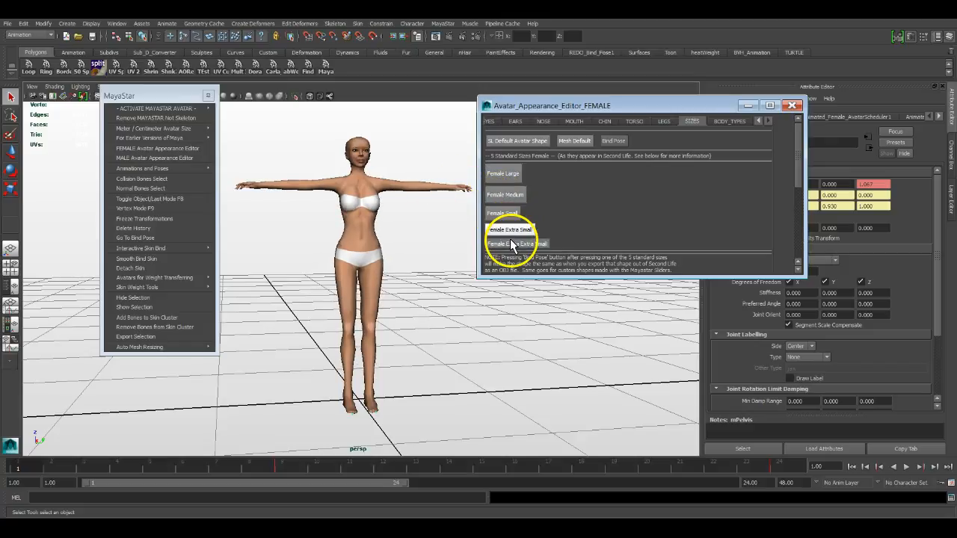
Step: Apply Female Large and its Bind Pose to the avatar, and compare Mesh Default with the SL Default Avatar Shape
{"action": "left_click", "coordinate": [511, 176]}
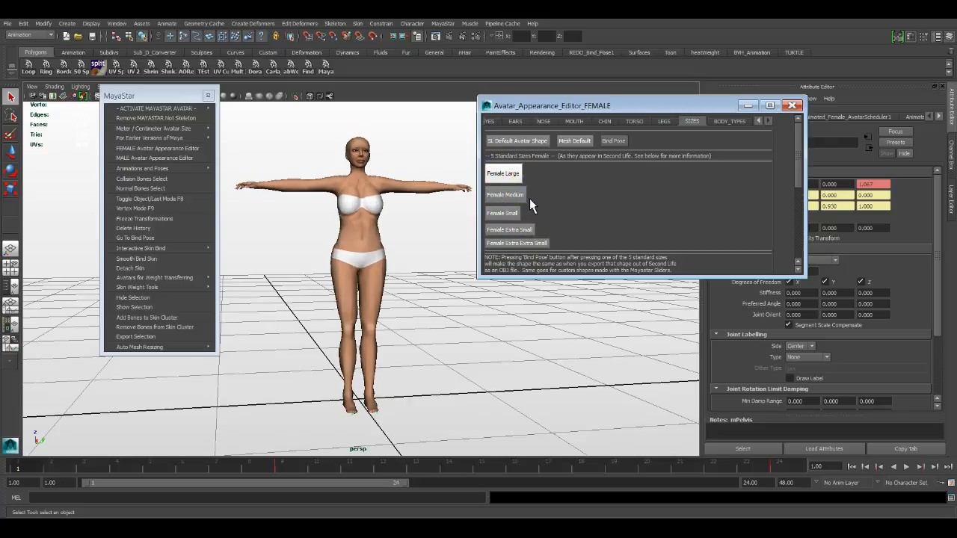
{"action": "left_click", "coordinate": [612, 141]}
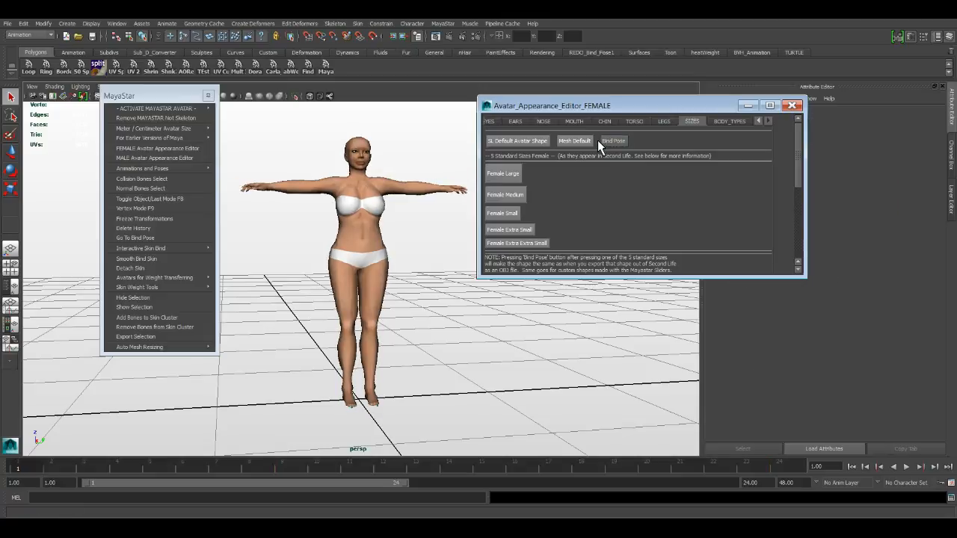
{"action": "left_click", "coordinate": [559, 143]}
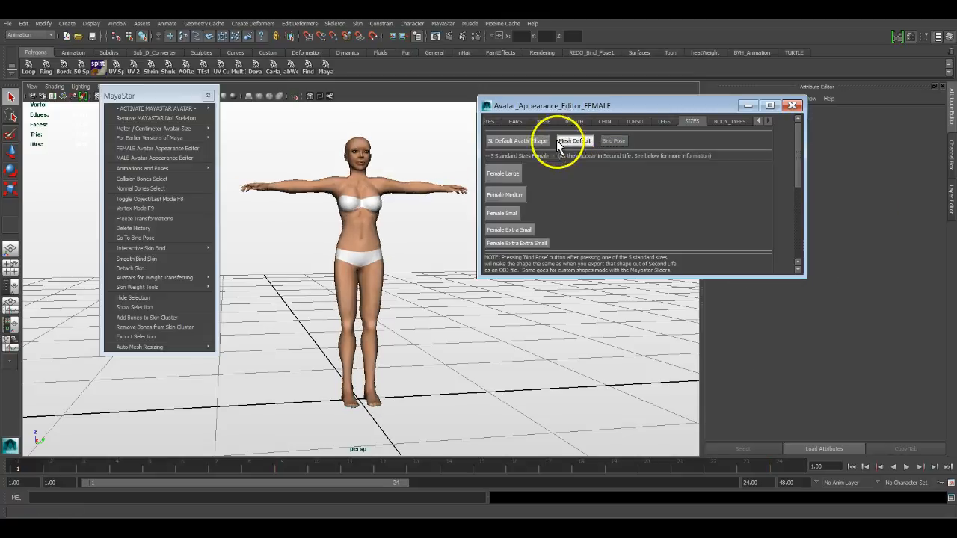
{"action": "left_click", "coordinate": [519, 142]}
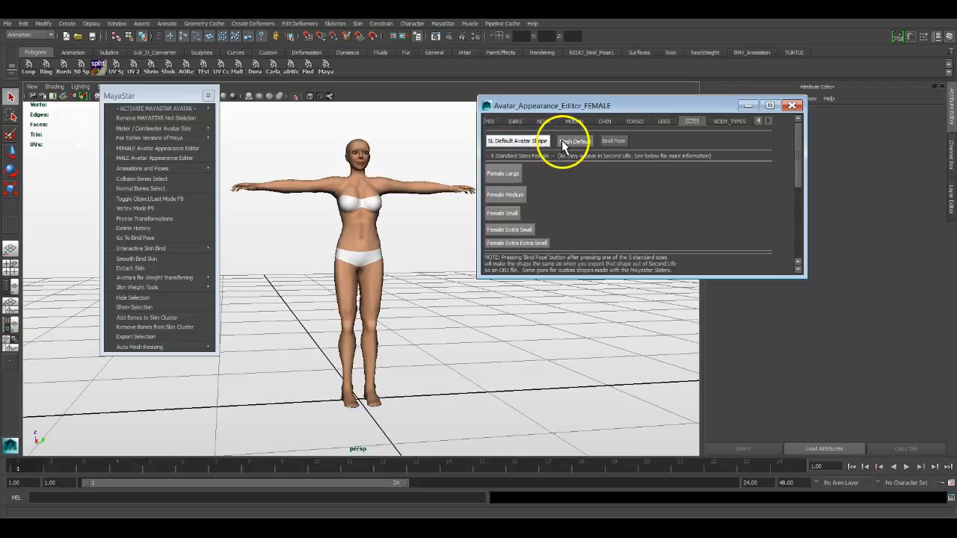
{"action": "left_click", "coordinate": [562, 140]}
Step: Alternate the avatar between the Female Large size and its Bind Pose shape to compare the two, ending on Bind Pose
{"action": "left_click", "coordinate": [504, 176]}
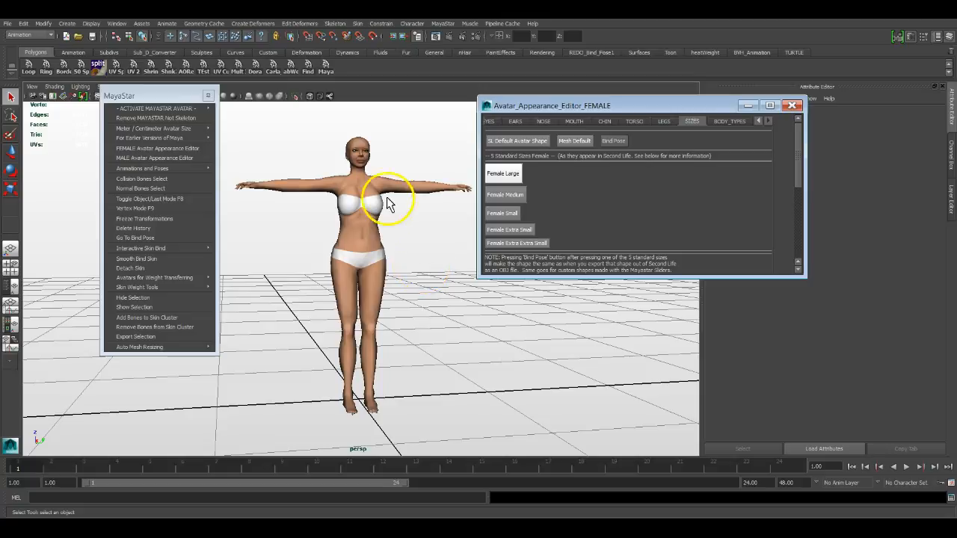
{"action": "left_click", "coordinate": [612, 142]}
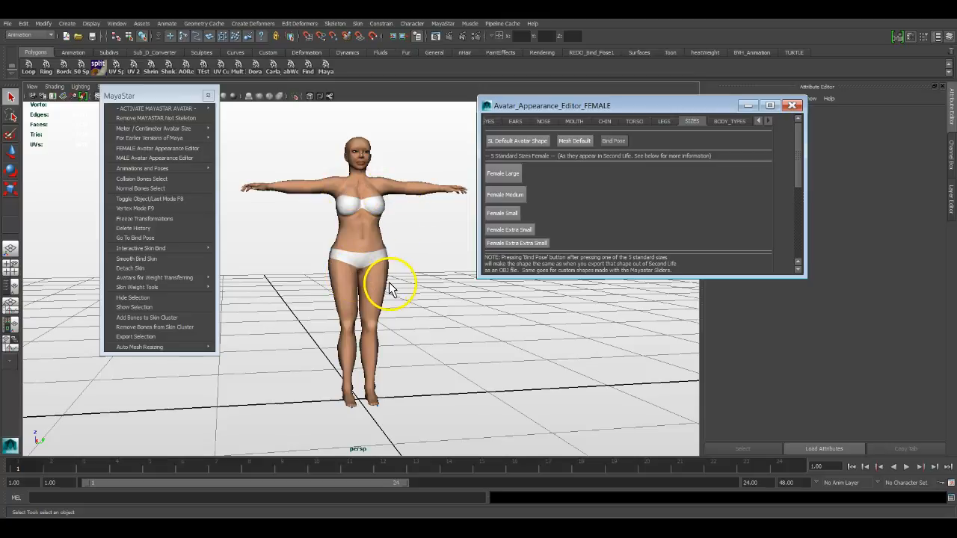
{"action": "mouse_move", "coordinate": [386, 286]}
{"action": "left_mouse_down", "text": "alt"}
{"action": "mouse_move", "coordinate": [356, 295]}
{"action": "mouse_move", "coordinate": [376, 292]}
{"action": "left_mouse_up", "text": "alt"}
{"action": "left_click", "coordinate": [512, 174]}
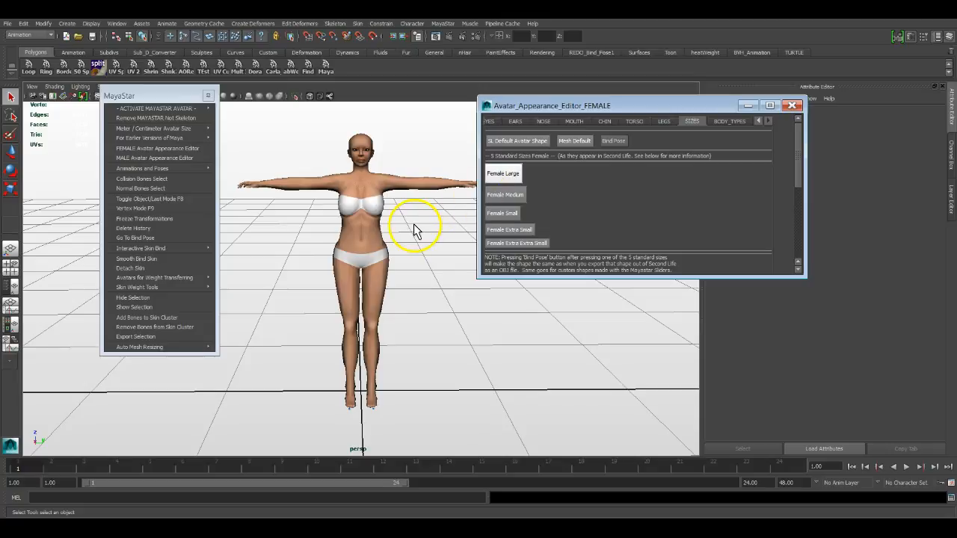
{"action": "left_click", "coordinate": [613, 141]}
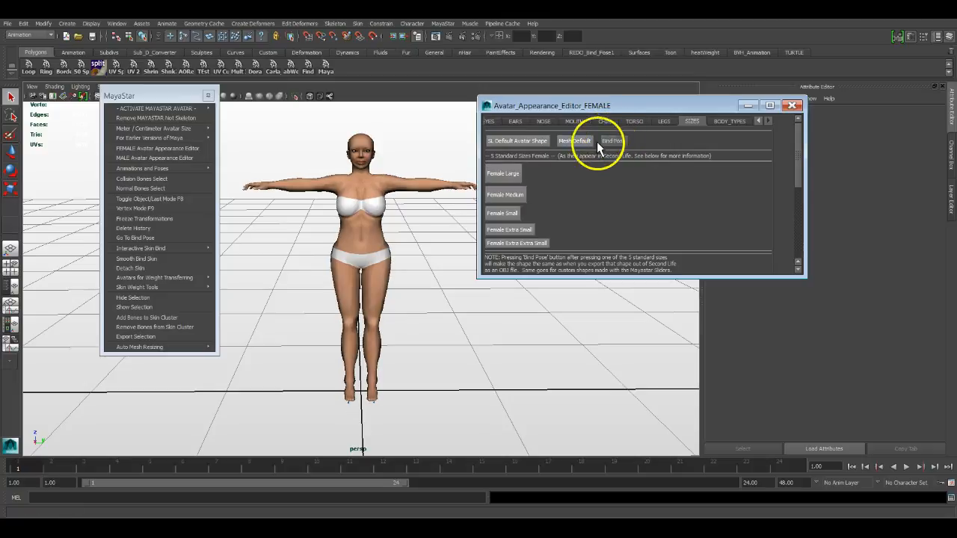
{"action": "mouse_move", "coordinate": [356, 238]}
{"action": "left_mouse_down", "text": "alt"}
{"action": "mouse_move", "coordinate": [344, 238]}
{"action": "mouse_move", "coordinate": [394, 239]}
{"action": "mouse_move", "coordinate": [342, 250]}
{"action": "mouse_move", "coordinate": [226, 242]}
{"action": "mouse_move", "coordinate": [344, 243]}
{"action": "left_mouse_up", "text": "alt"}
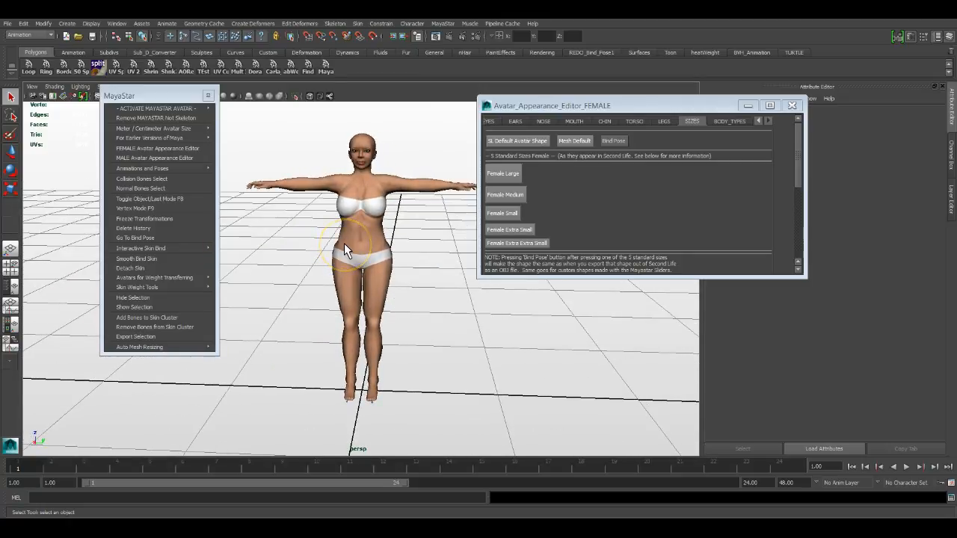
{"action": "left_click", "coordinate": [504, 172]}
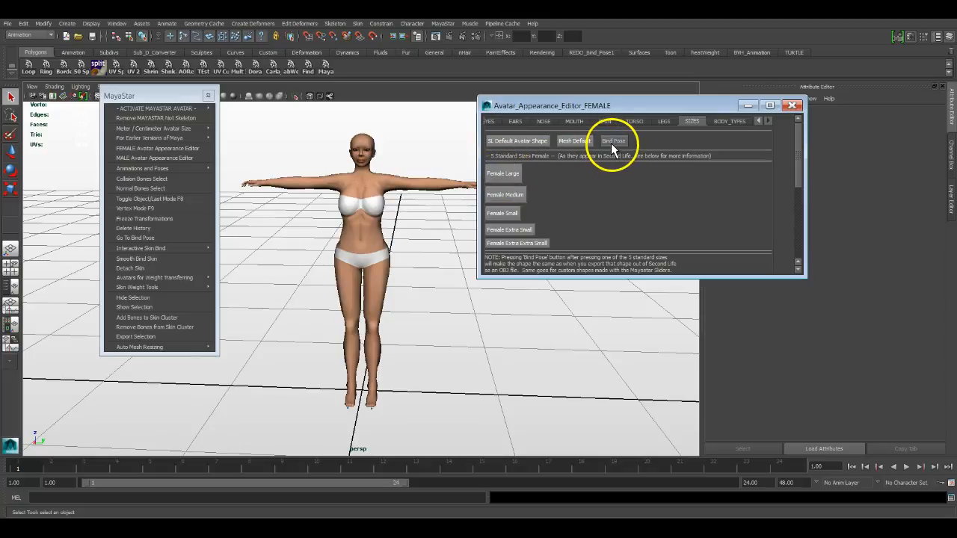
{"action": "left_click", "coordinate": [611, 143]}
{"action": "left_click", "coordinate": [496, 177]}
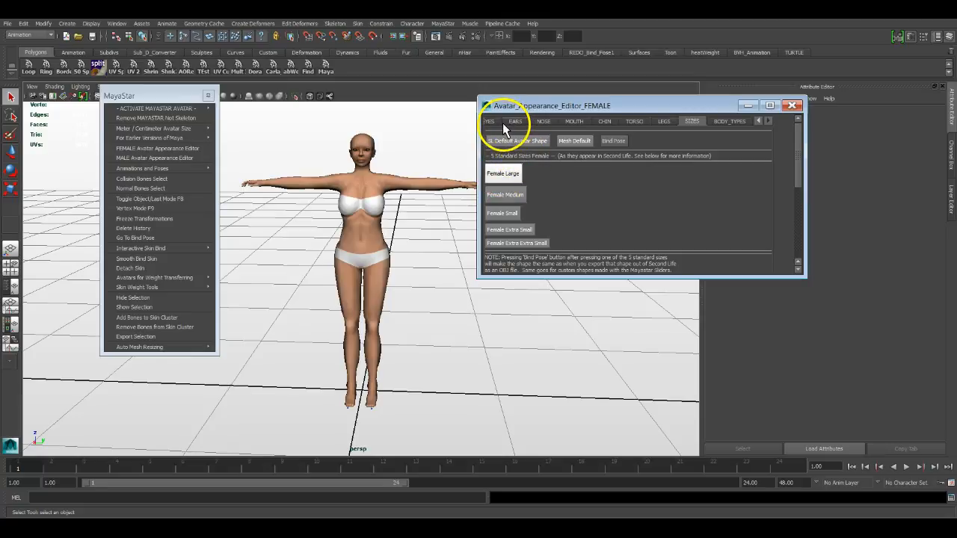
{"action": "left_click", "coordinate": [604, 143]}
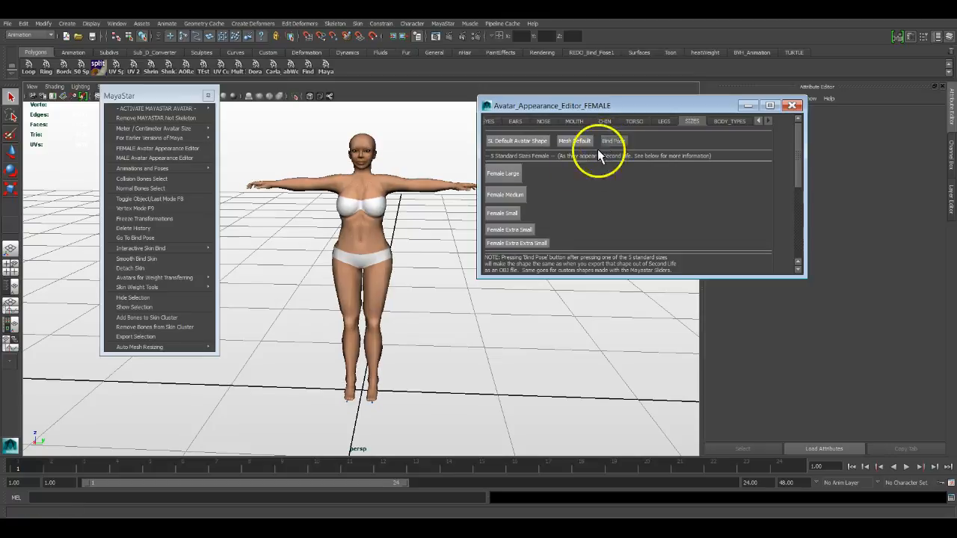
Step: Select the avatar's upper-body mesh in the perspective view
{"action": "left_click", "coordinate": [334, 217]}
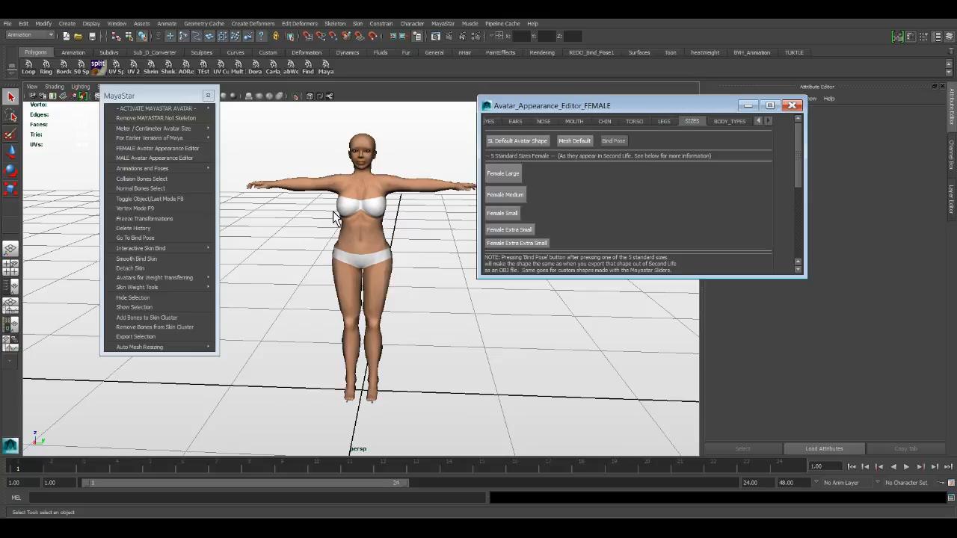
{"action": "left_click", "coordinate": [348, 234]}
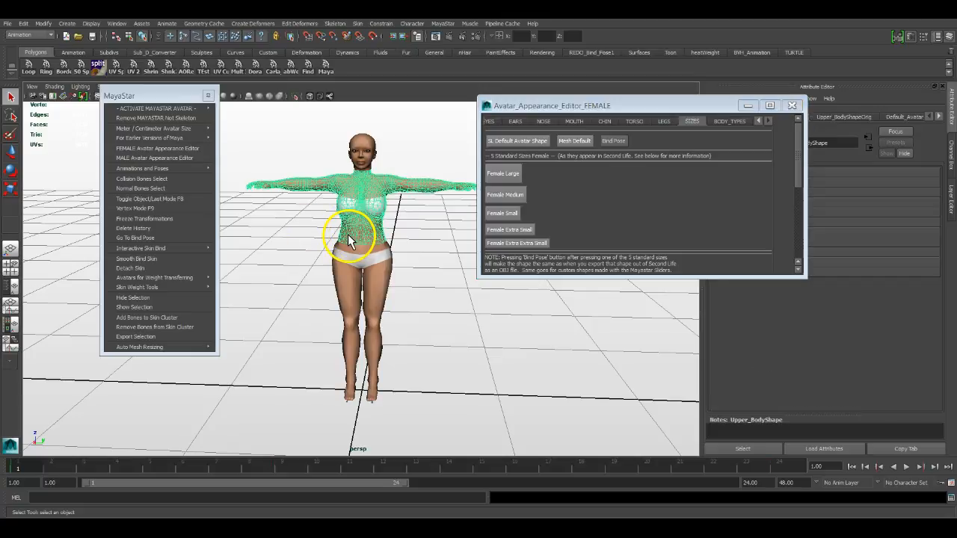
{"action": "left_click", "coordinate": [366, 233]}
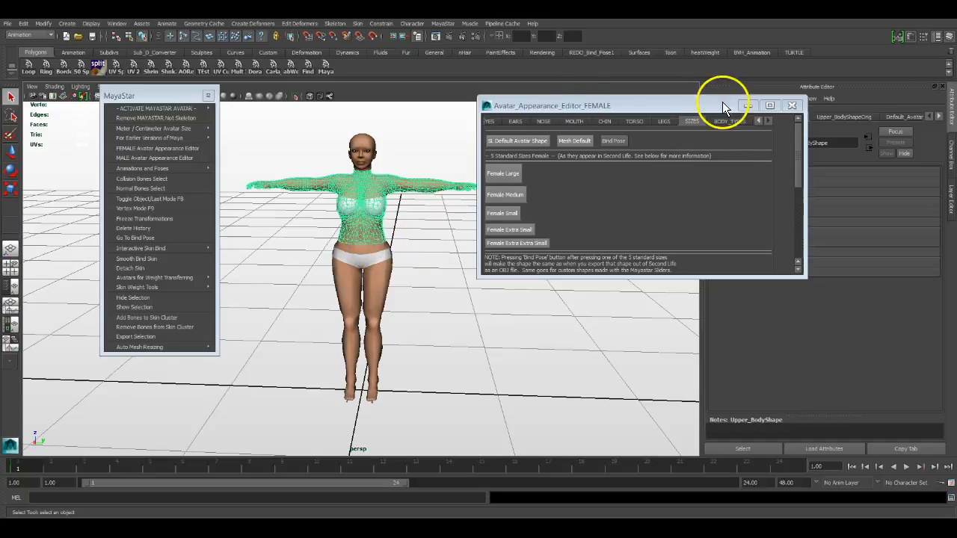
Step: Preview the fitted mesh body types Voluptuous, Hourglass and Waif on the avatar, returning to Voluptuous
{"action": "left_click", "coordinate": [733, 121]}
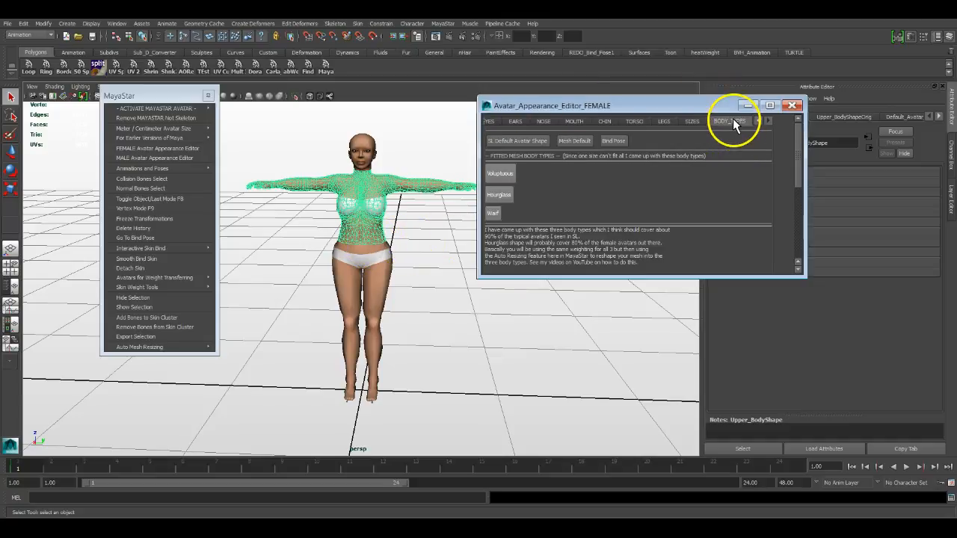
{"action": "left_click", "coordinate": [507, 172]}
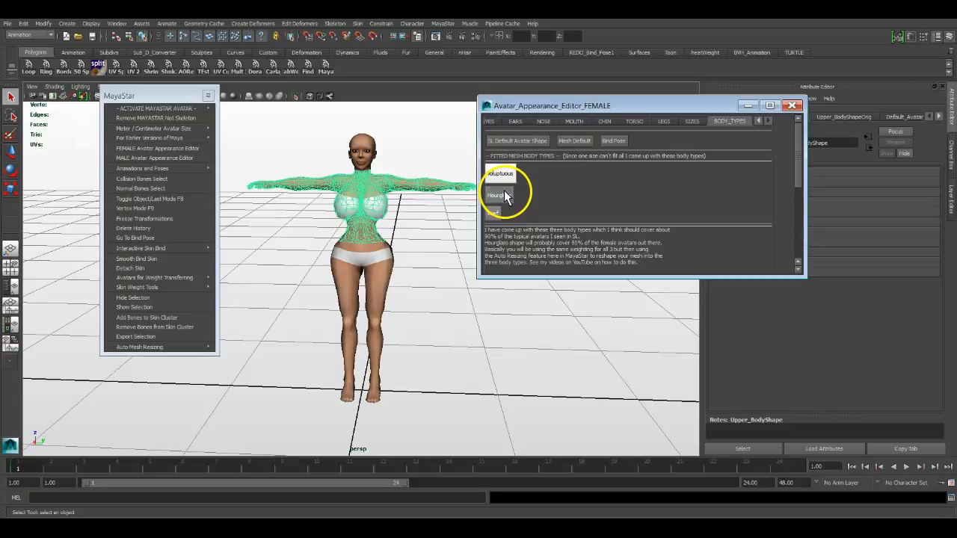
{"action": "left_click", "coordinate": [503, 193]}
{"action": "left_click", "coordinate": [494, 214]}
{"action": "left_click", "coordinate": [501, 198]}
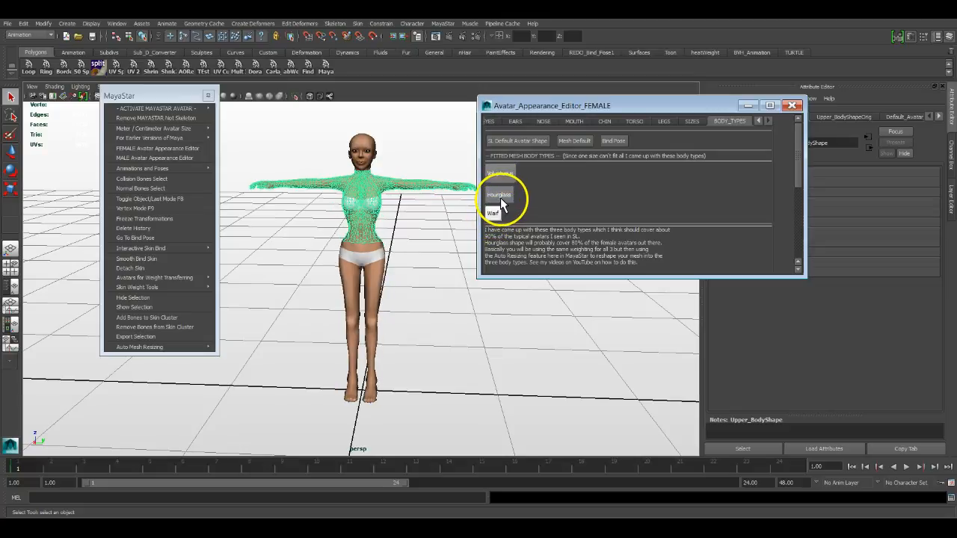
{"action": "left_click", "coordinate": [502, 178]}
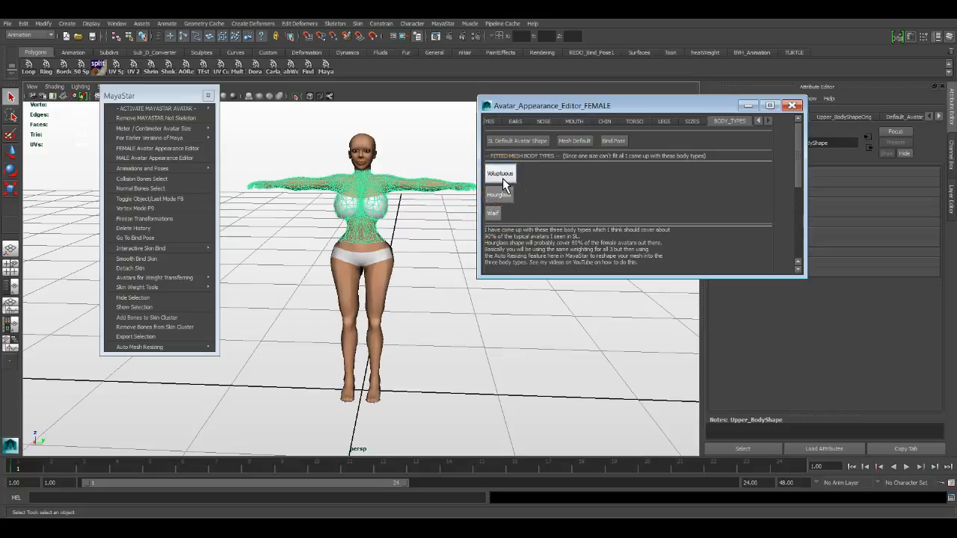
Step: Switch the avatar from Hourglass to Voluptuous and on to the Waif body type, and inspect it from an angle
{"action": "left_click", "coordinate": [502, 196]}
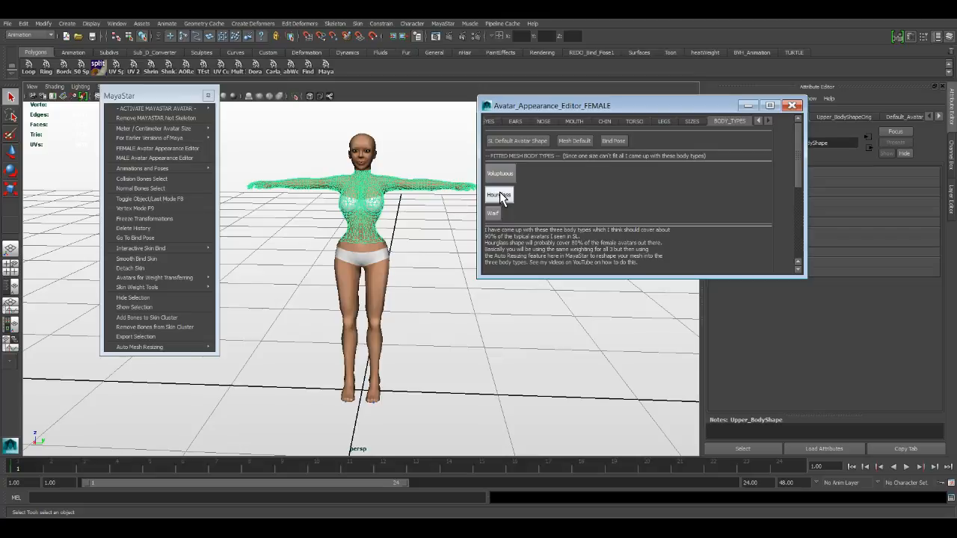
{"action": "left_click", "coordinate": [500, 191]}
{"action": "left_click", "coordinate": [509, 177]}
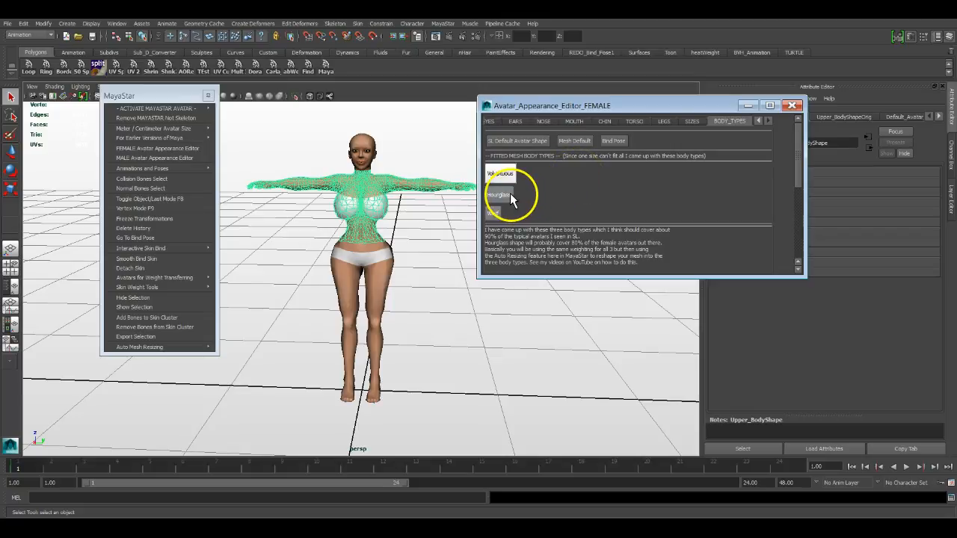
{"action": "left_click", "coordinate": [494, 213]}
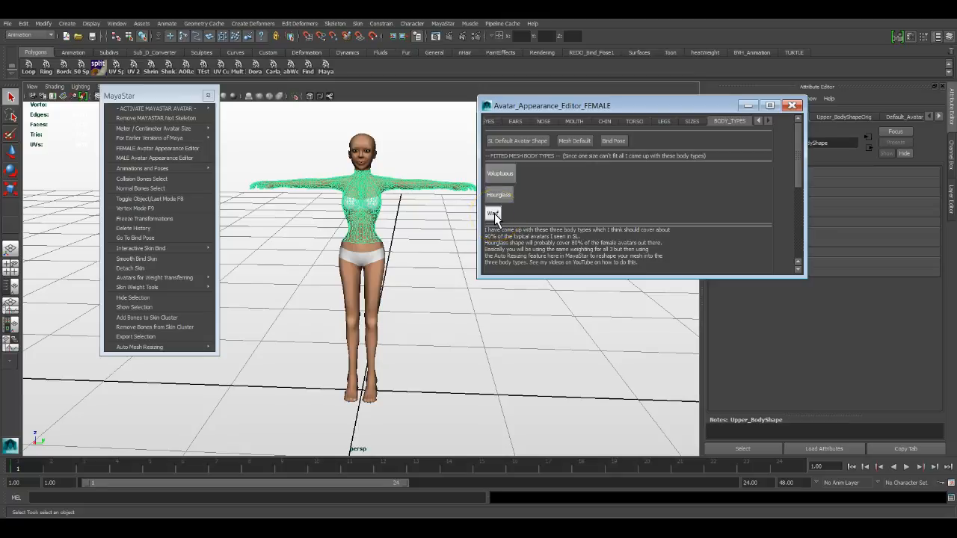
{"action": "mouse_move", "coordinate": [449, 243]}
{"action": "left_mouse_down", "text": "alt"}
{"action": "mouse_move", "coordinate": [331, 237]}
{"action": "mouse_move", "coordinate": [438, 239]}
{"action": "left_mouse_up", "text": "alt"}
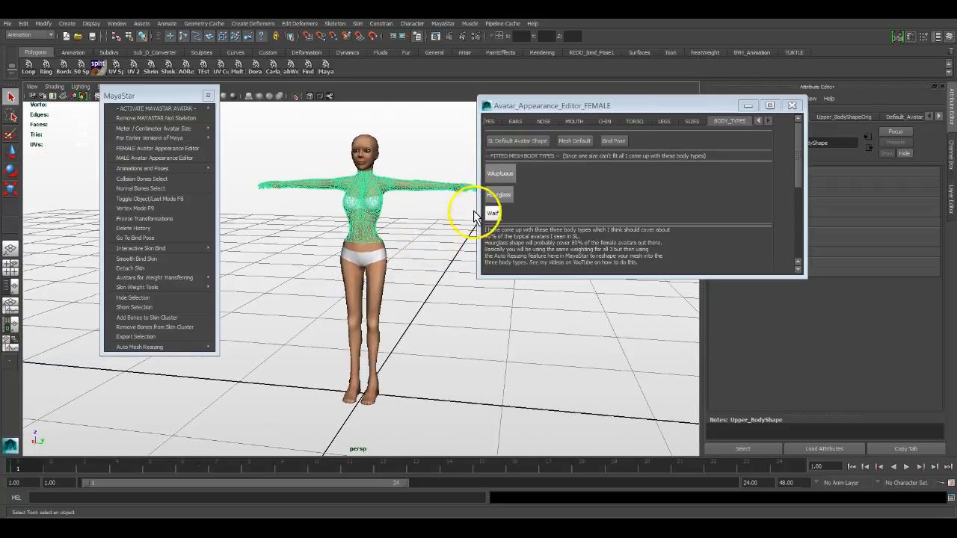
Step: Clear the upper-body selection and compare the Hourglass and Voluptuous body types on the avatar, ending on Hourglass
{"action": "left_click", "coordinate": [499, 196]}
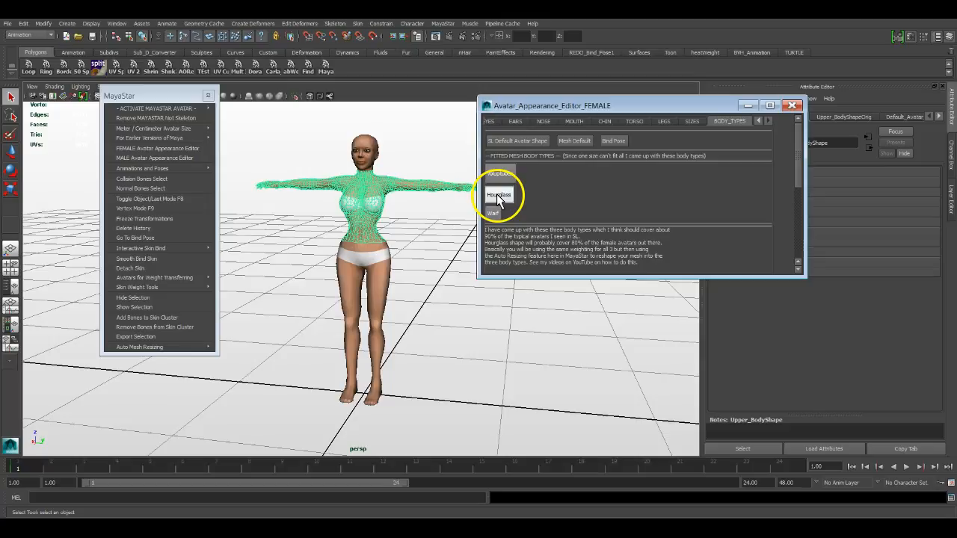
{"action": "mouse_move", "coordinate": [432, 224]}
{"action": "left_mouse_down", "text": "alt"}
{"action": "mouse_move", "coordinate": [337, 223]}
{"action": "mouse_move", "coordinate": [442, 229]}
{"action": "mouse_move", "coordinate": [434, 252]}
{"action": "mouse_move", "coordinate": [436, 239]}
{"action": "left_mouse_up", "text": "alt"}
{"action": "left_click", "coordinate": [337, 229]}
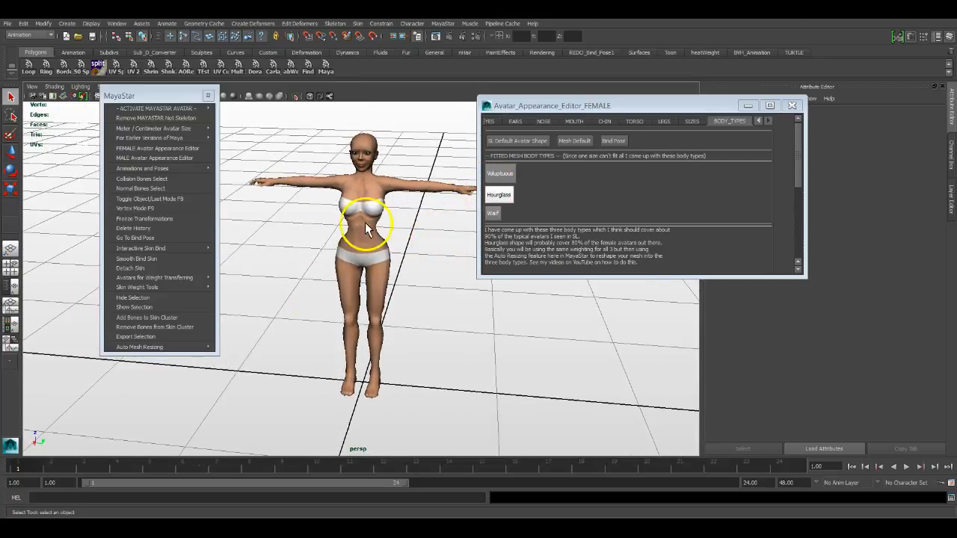
{"action": "left_click", "coordinate": [507, 172]}
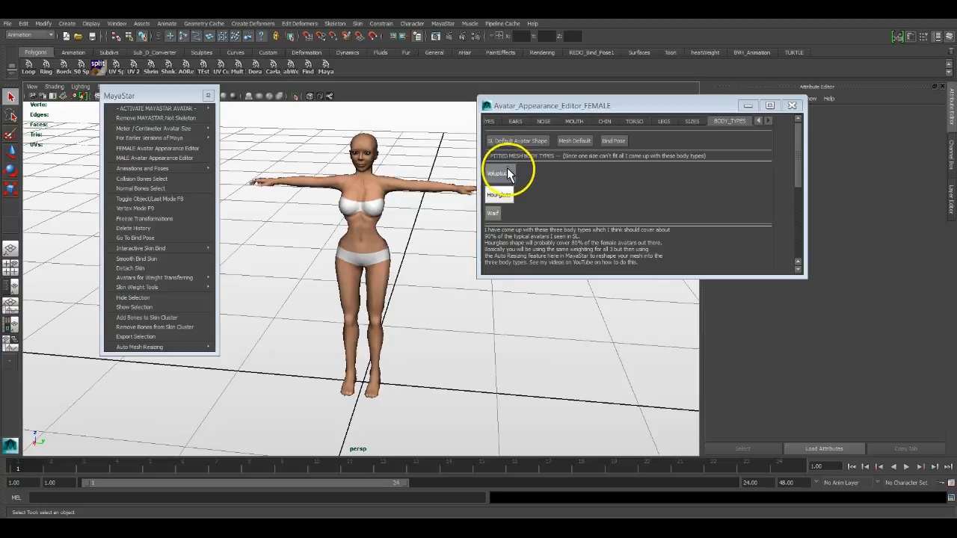
{"action": "mouse_move", "coordinate": [406, 252]}
{"action": "left_mouse_down", "text": "alt"}
{"action": "mouse_move", "coordinate": [303, 242]}
{"action": "mouse_move", "coordinate": [342, 235]}
{"action": "mouse_move", "coordinate": [455, 249]}
{"action": "mouse_move", "coordinate": [519, 241]}
{"action": "mouse_move", "coordinate": [456, 250]}
{"action": "mouse_move", "coordinate": [414, 240]}
{"action": "left_mouse_up", "text": "alt"}
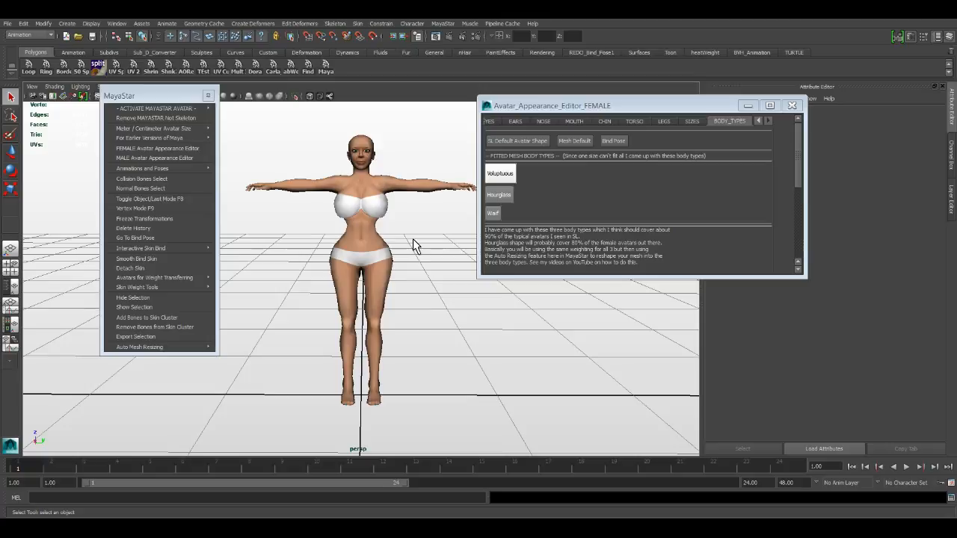
{"action": "left_click", "coordinate": [501, 194]}
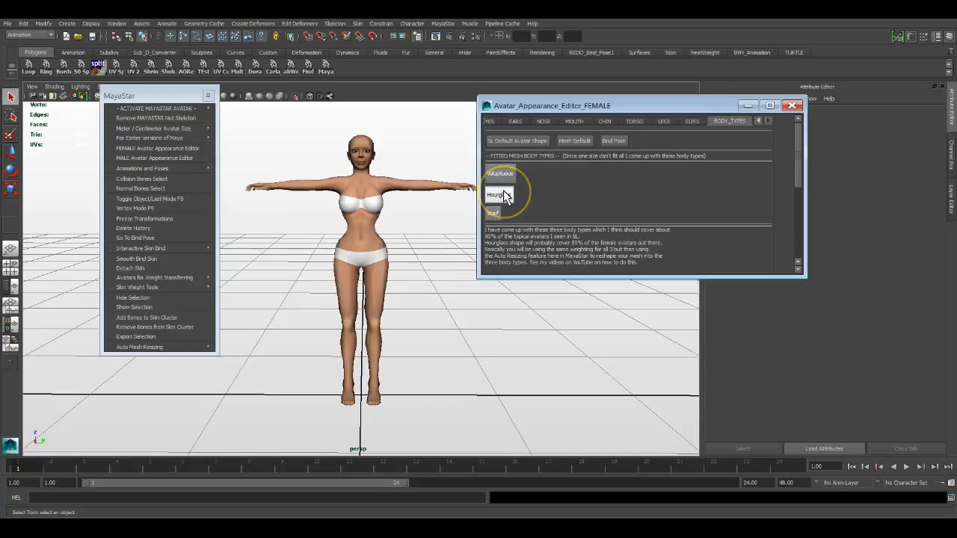
{"action": "left_click", "coordinate": [534, 204]}
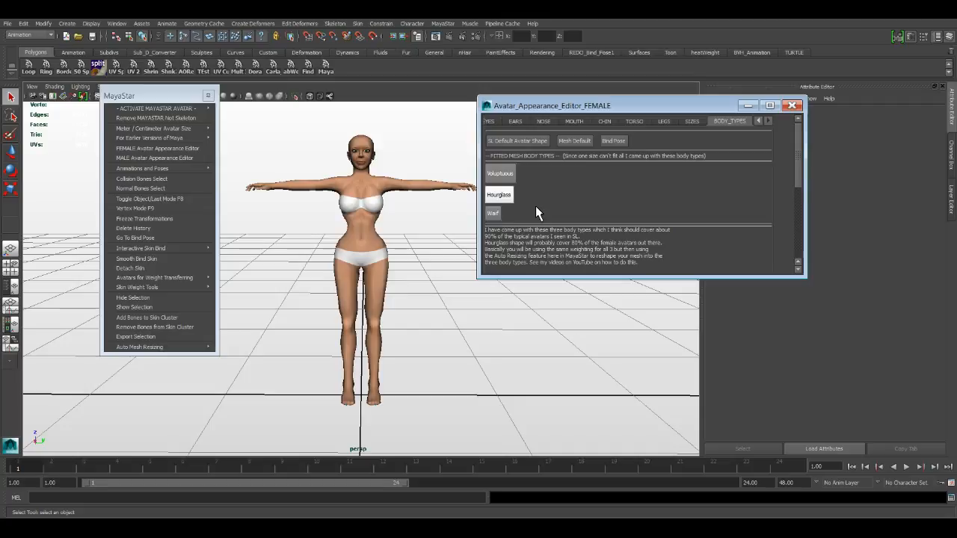
{"action": "left_click", "coordinate": [557, 200]}
Step: Cycle the avatar through the standard female sizes from Female Large down to the smaller sizes and back to Female Large
{"action": "left_click", "coordinate": [696, 120]}
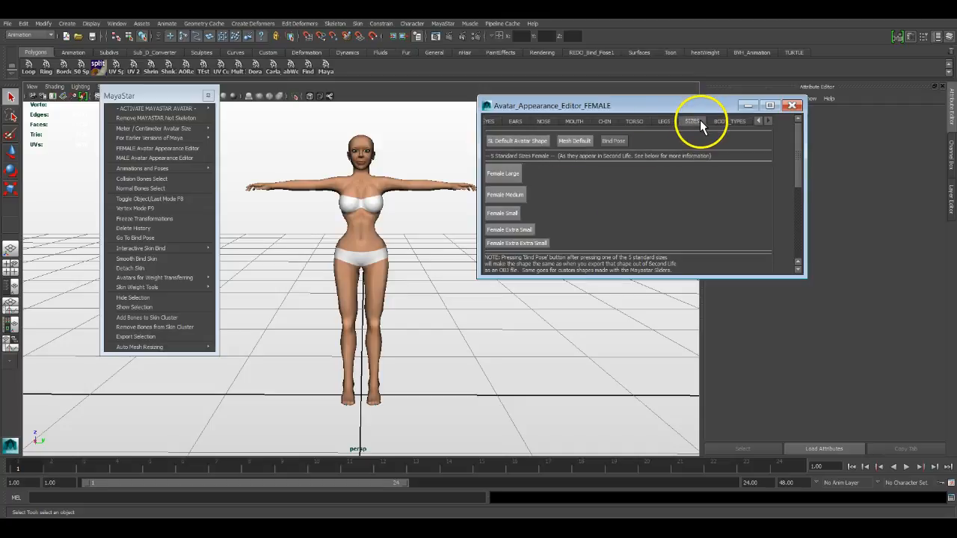
{"action": "left_click", "coordinate": [503, 174]}
{"action": "left_click", "coordinate": [505, 194]}
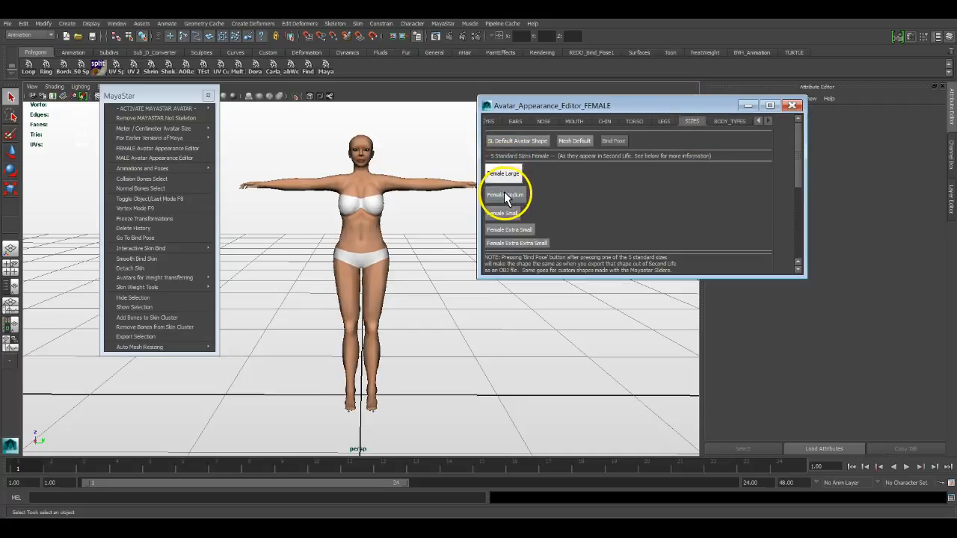
{"action": "left_click", "coordinate": [504, 214]}
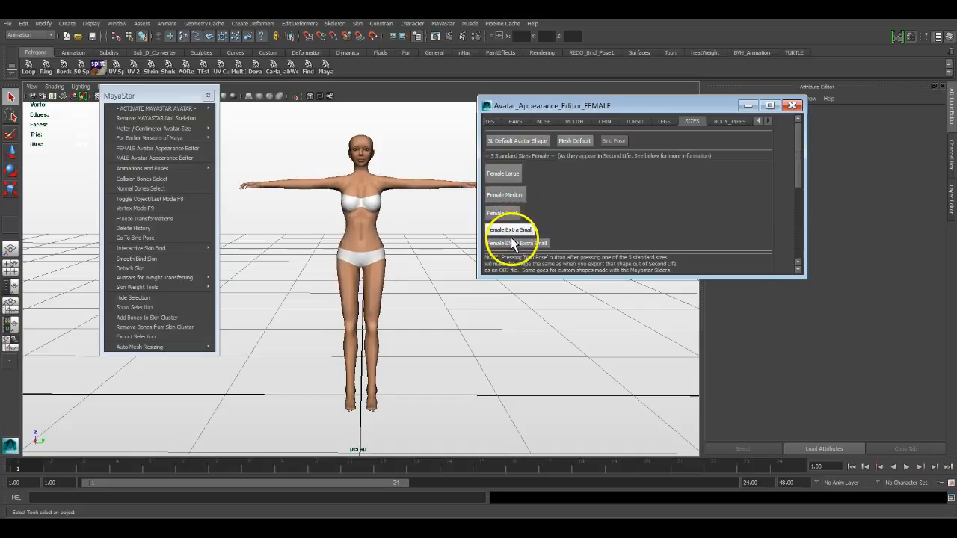
{"action": "left_click", "coordinate": [511, 232]}
{"action": "left_click", "coordinate": [511, 217]}
{"action": "left_click", "coordinate": [511, 199]}
{"action": "left_click", "coordinate": [509, 182]}
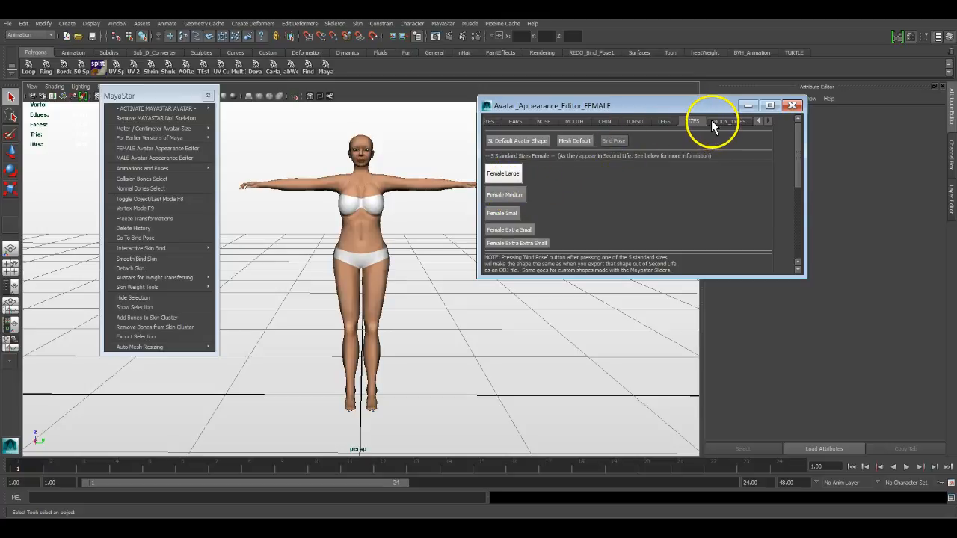
Step: Run through the Voluptuous, Hourglass and Waif body types again and leave the avatar set to Hourglass
{"action": "left_click", "coordinate": [714, 122]}
{"action": "left_click", "coordinate": [499, 174]}
{"action": "left_click", "coordinate": [498, 196]}
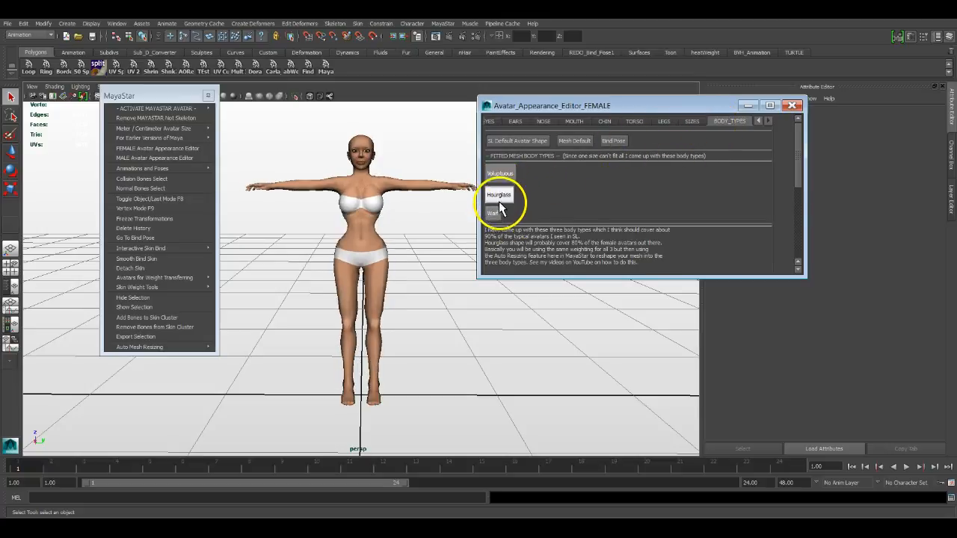
{"action": "left_click", "coordinate": [494, 213]}
{"action": "left_click", "coordinate": [498, 196]}
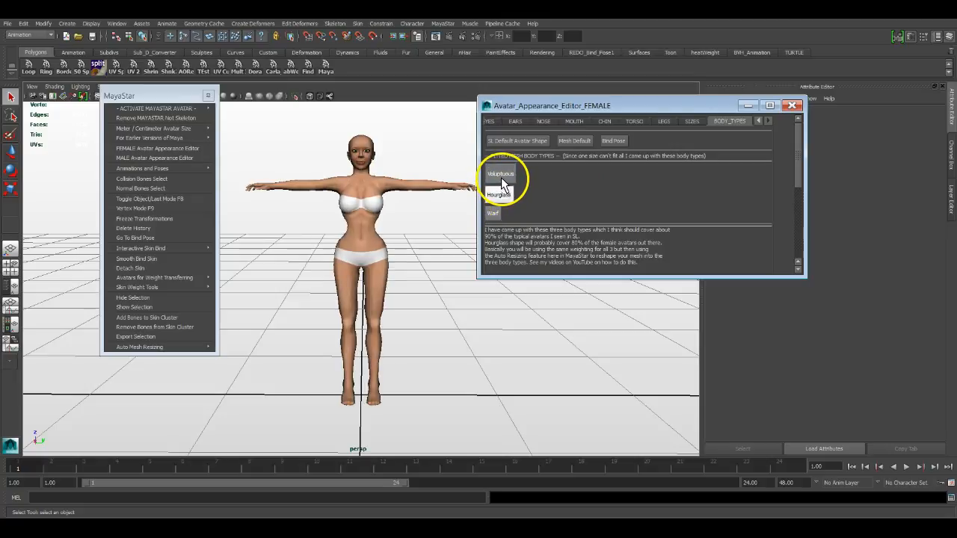
{"action": "left_click", "coordinate": [501, 178]}
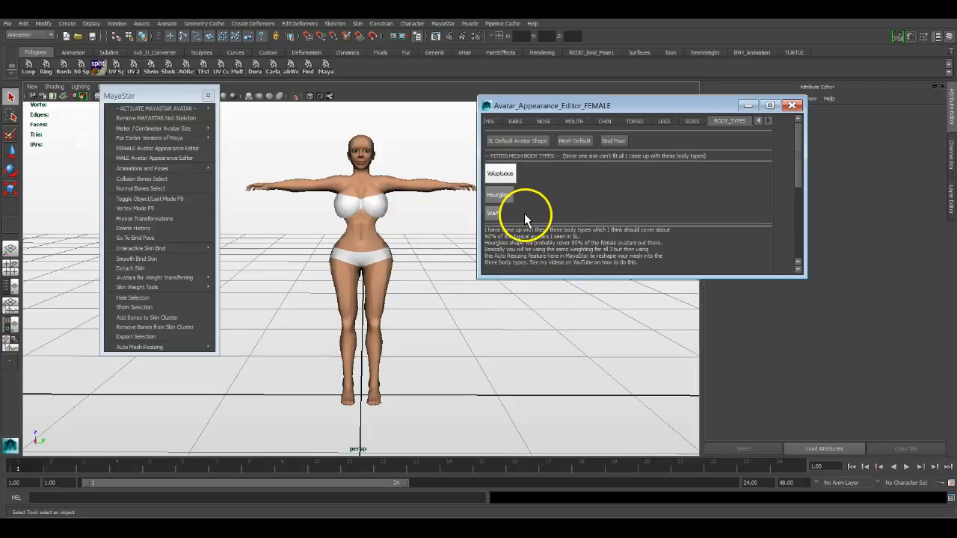
{"action": "left_click", "coordinate": [503, 195]}
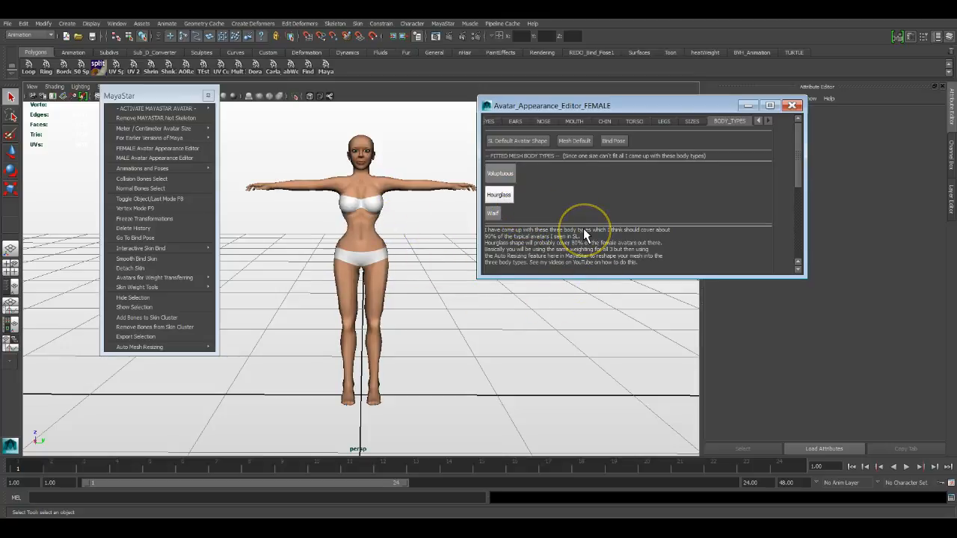